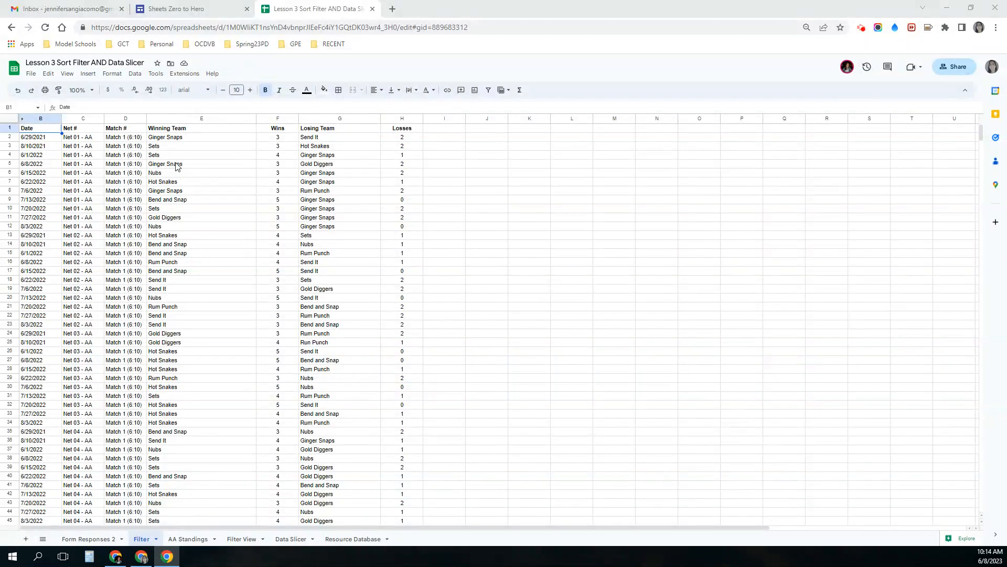
# - Create a filter on columns B through H of the Filter sheet
pyautogui.moveTo(47, 118); pyautogui.dragTo(393, 121)
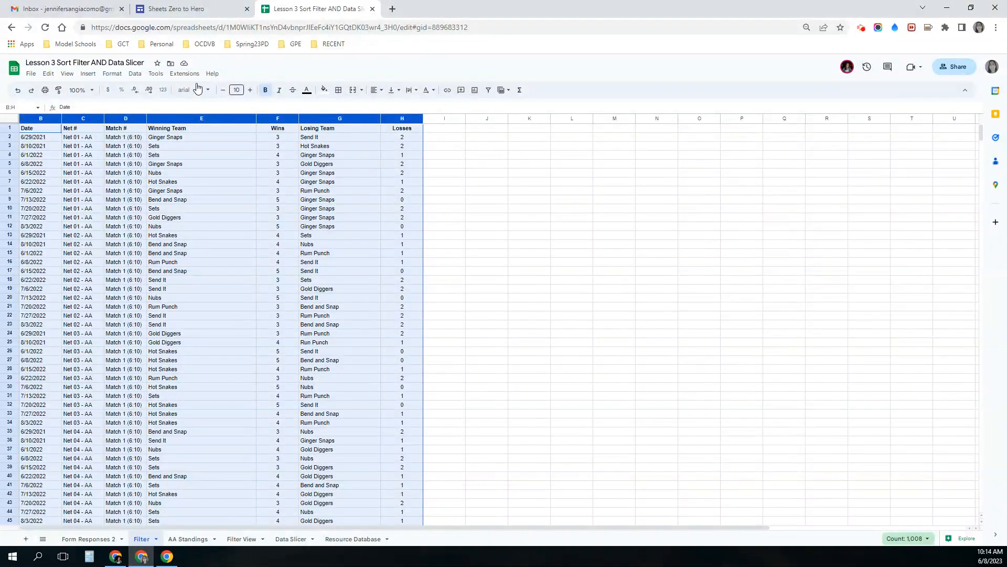
pyautogui.click(134, 74)
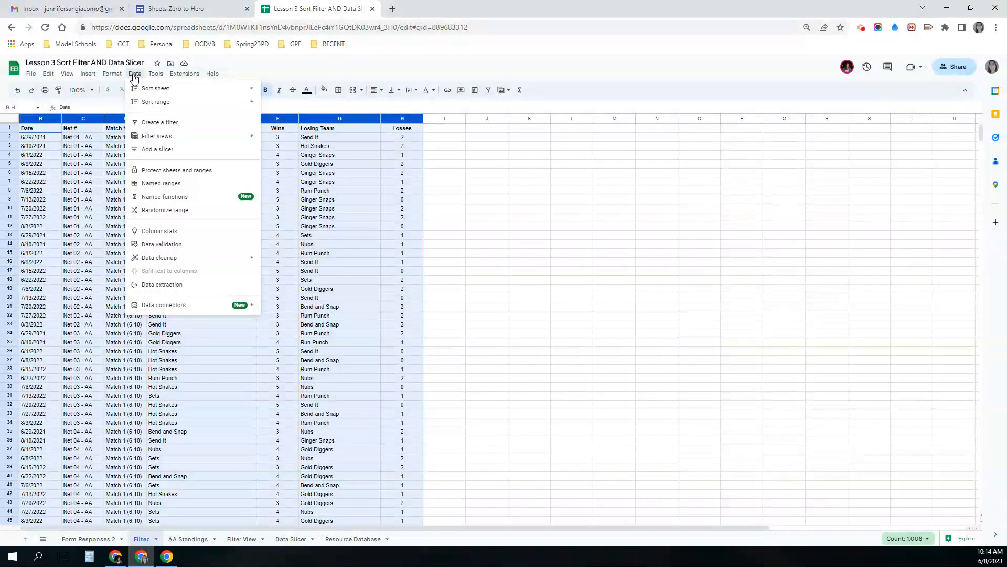
pyautogui.click(489, 91)
pyautogui.click(488, 92)
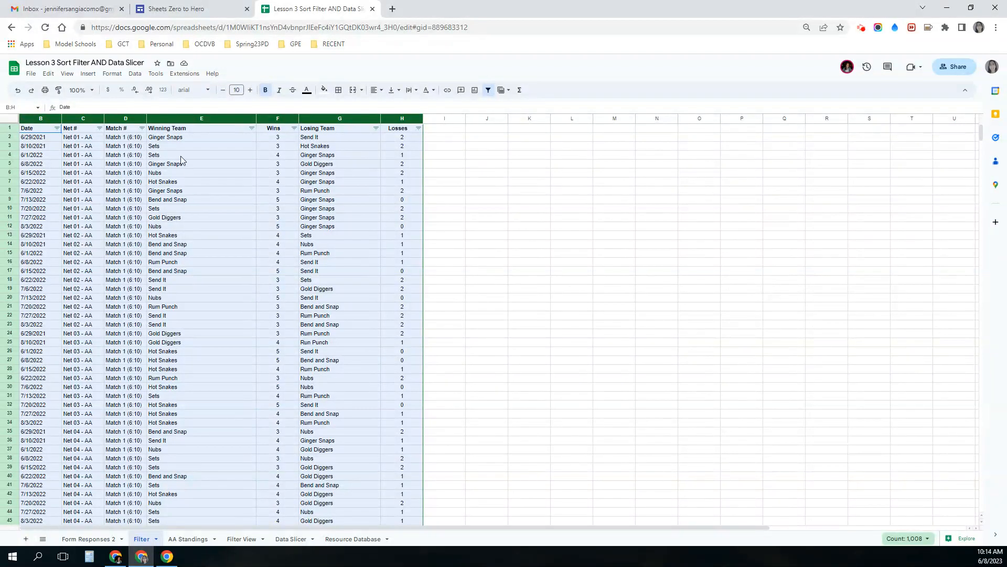
# - Examine the Winning Team column's filter options, including the Text contains condition and the list of values
pyautogui.click(251, 128)
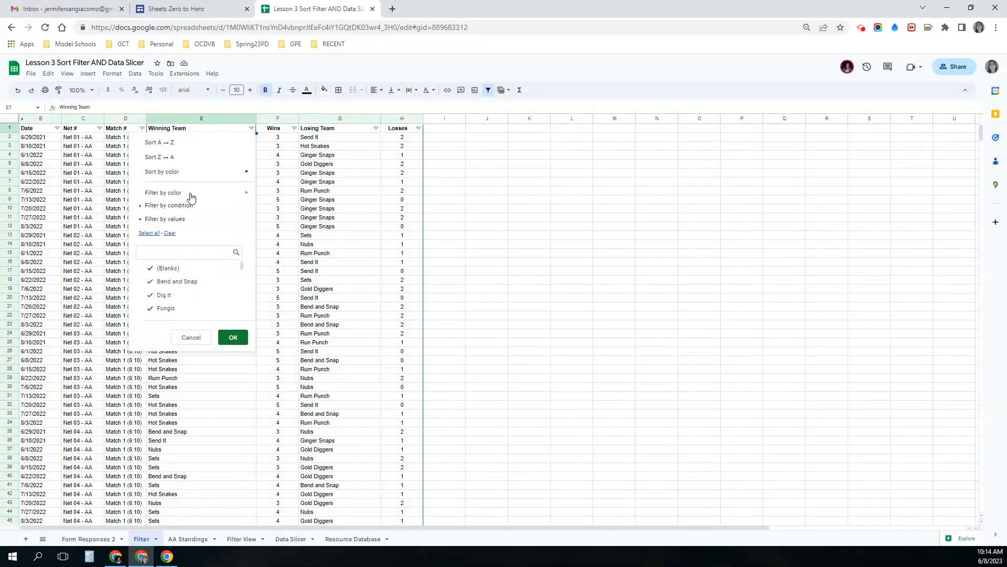
pyautogui.moveTo(191, 198)
pyautogui.click(143, 206)
pyautogui.click(176, 227)
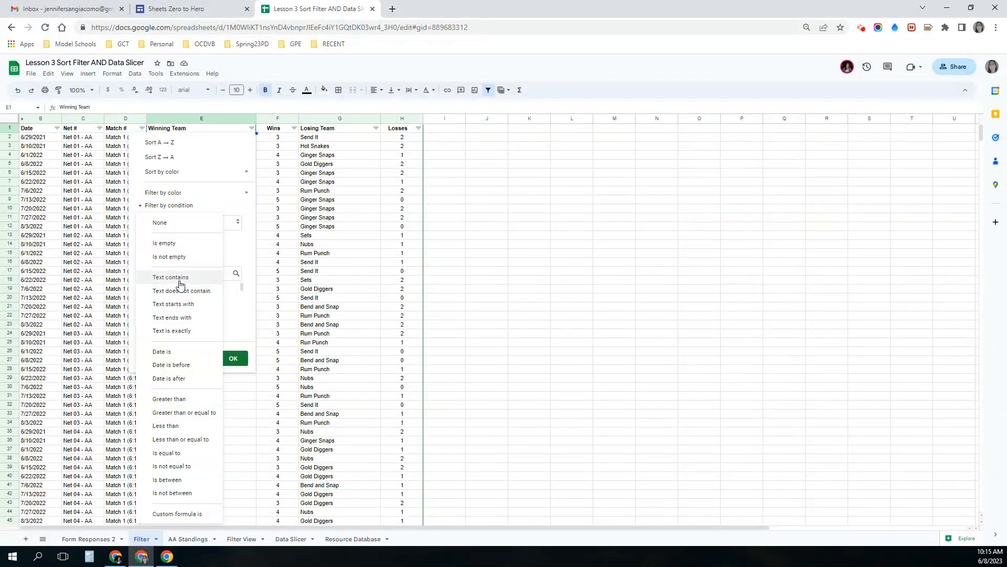
pyautogui.click(179, 281)
pyautogui.click(169, 241)
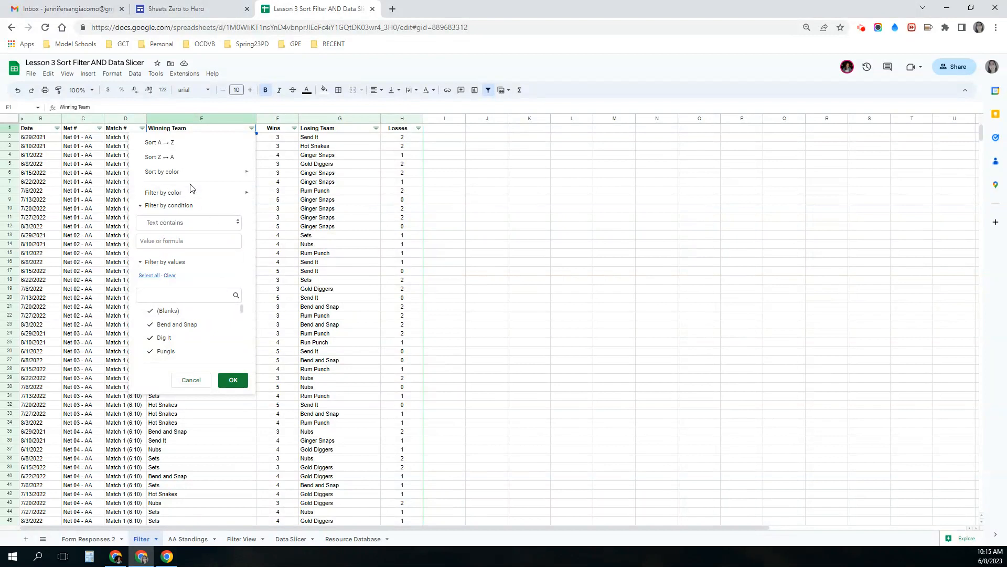
pyautogui.click(149, 206)
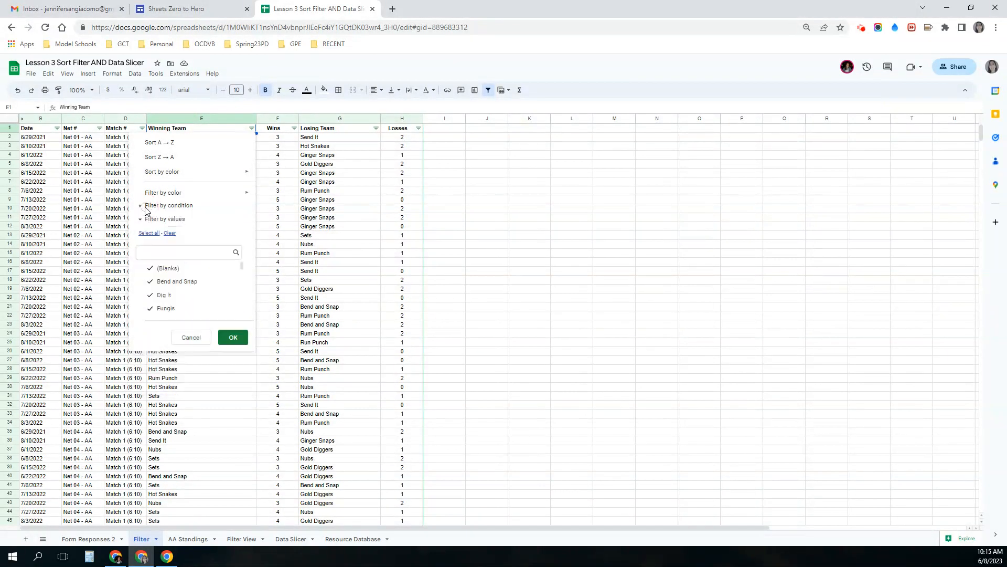
pyautogui.click(156, 221)
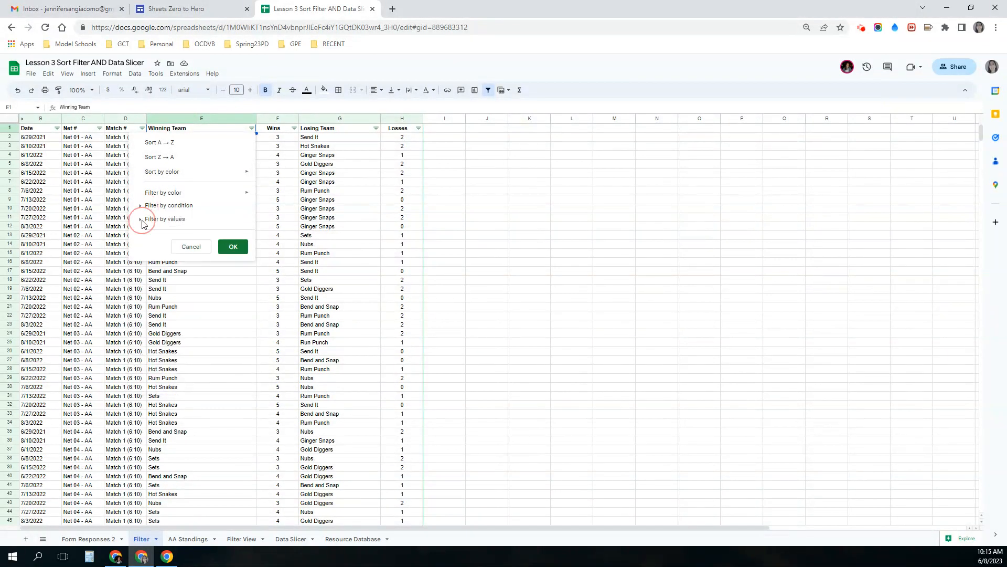
pyautogui.click(156, 222)
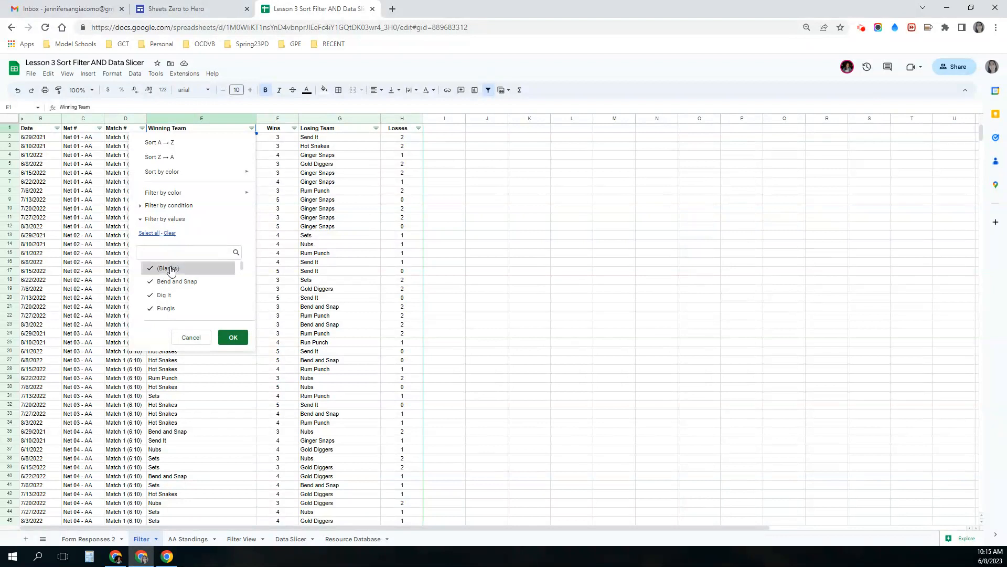
# - Filter the Winning Team column to only Ginger Snaps, and remove the filter from the sheet
pyautogui.click(173, 235)
pyautogui.scroll(-3, 176, 294)
pyautogui.click(229, 336)
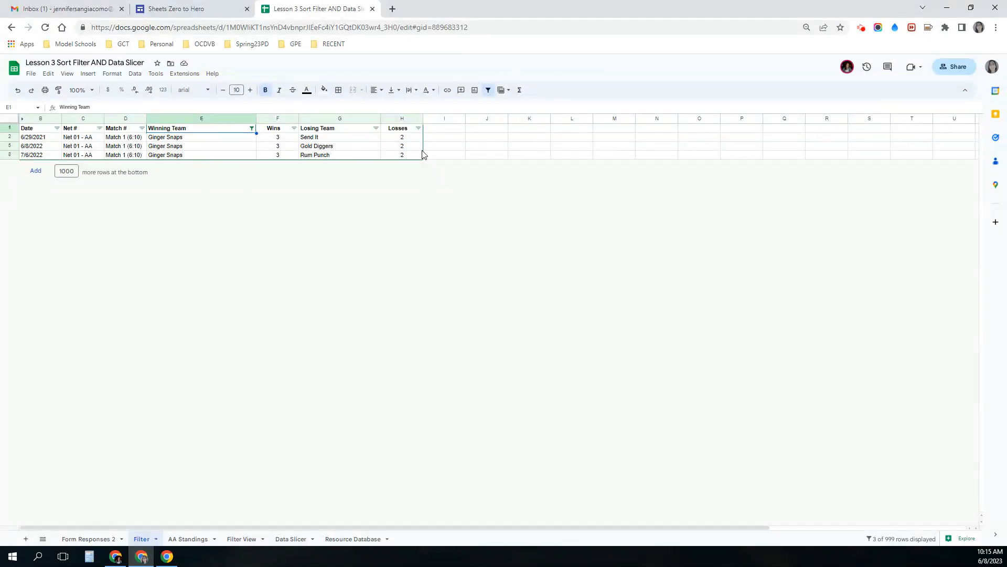
pyautogui.click(488, 91)
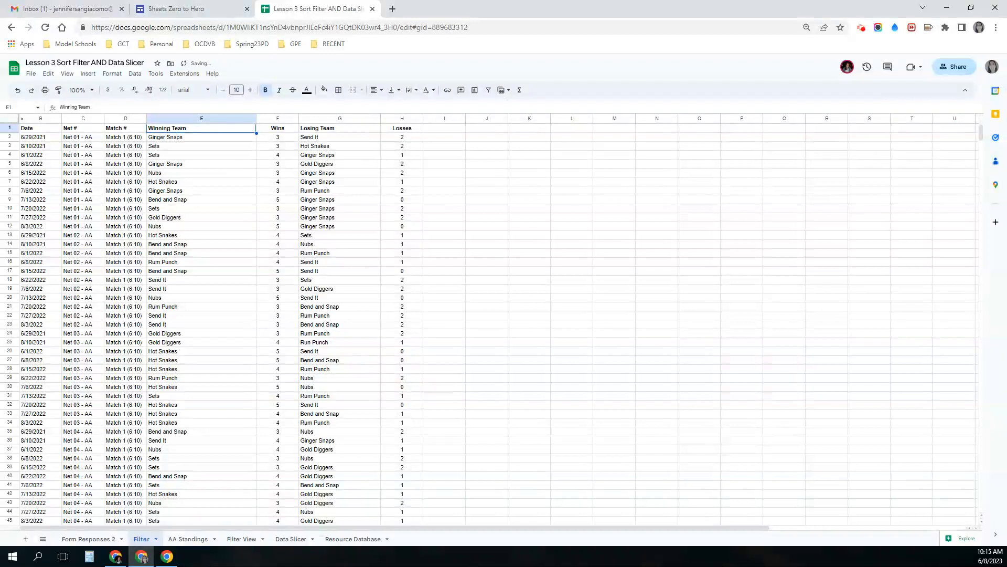
# - On the AA Standings sheet, create a filter on the standings table A3:D11
pyautogui.click(191, 539)
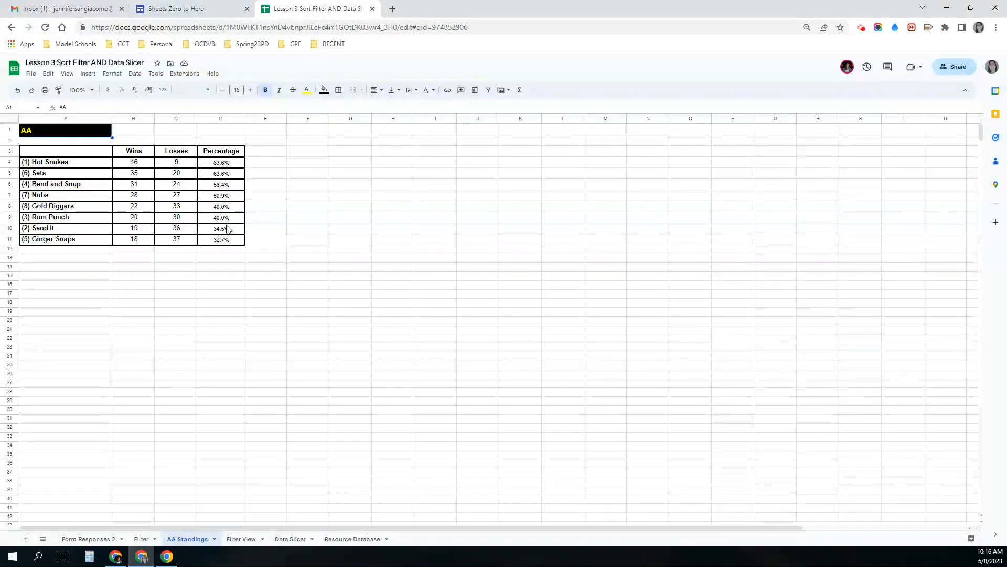
pyautogui.moveTo(29, 153); pyautogui.dragTo(223, 243)
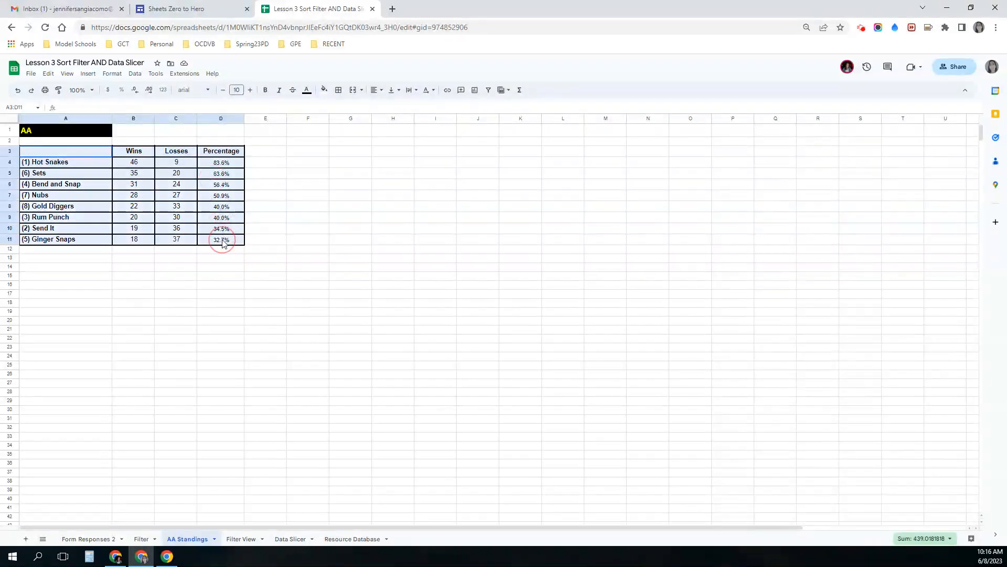
pyautogui.click(489, 91)
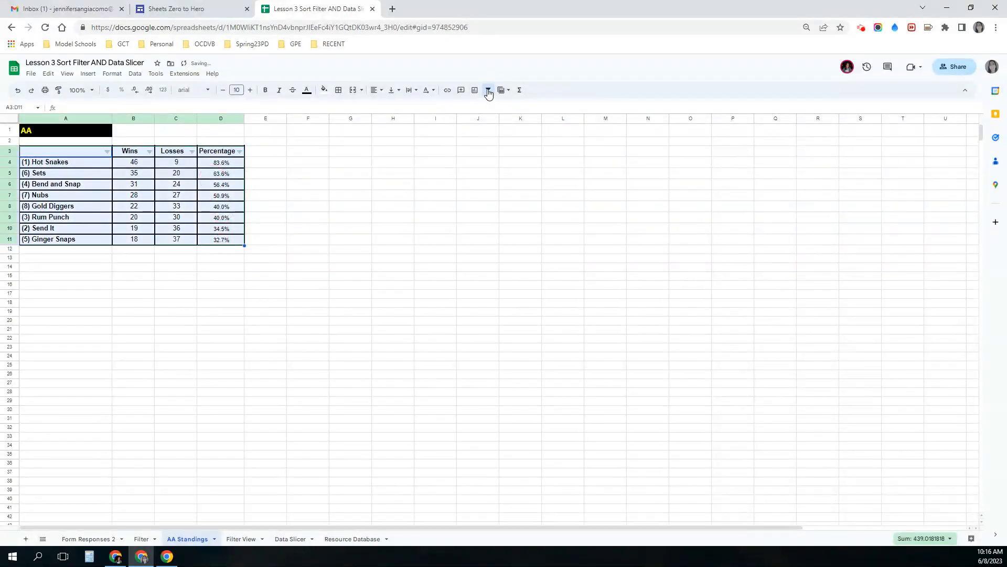
# - Sort the standings by Wins in ascending order, and re-sort them by Wins in descending order
pyautogui.click(150, 153)
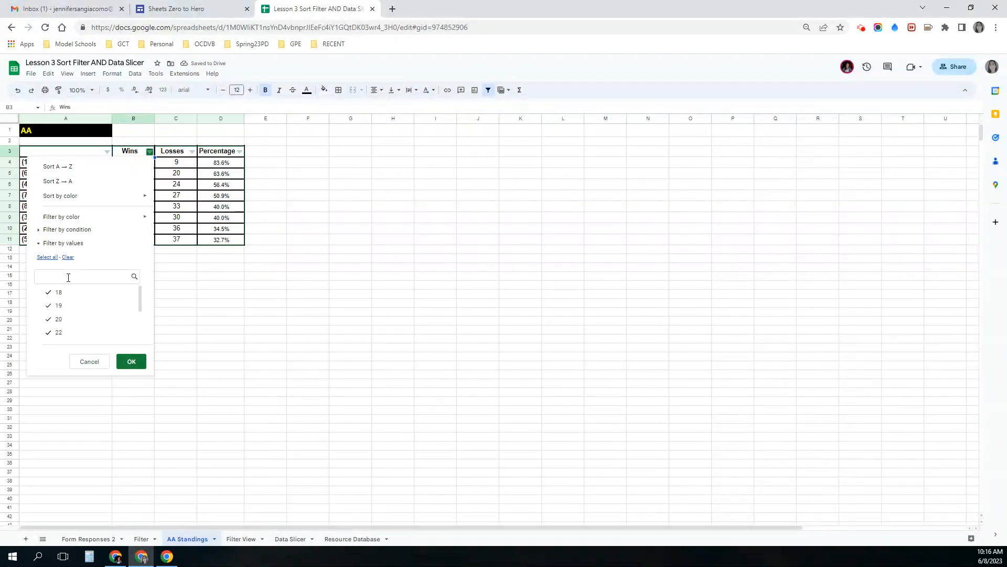
pyautogui.click(67, 168)
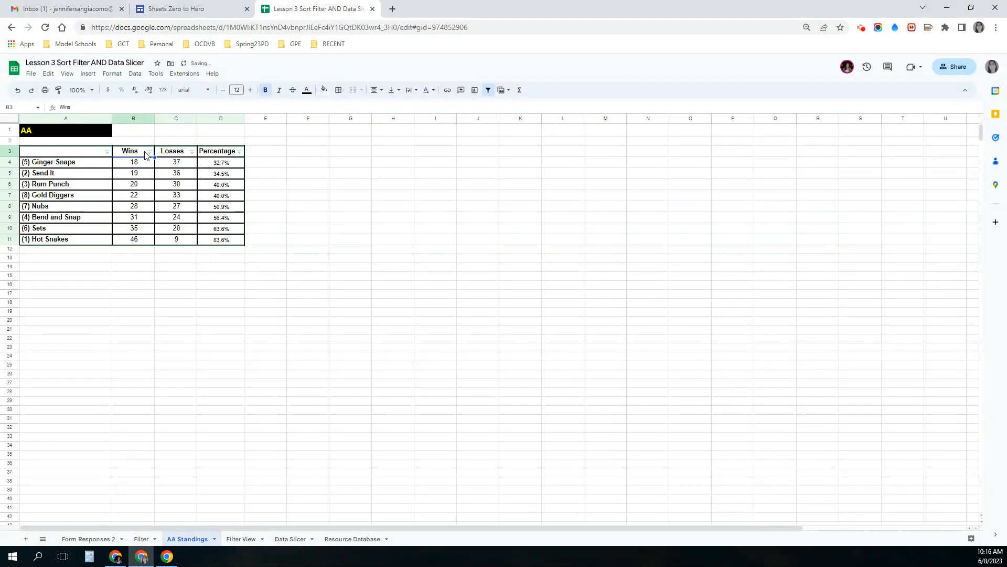
pyautogui.click(149, 152)
pyautogui.click(84, 181)
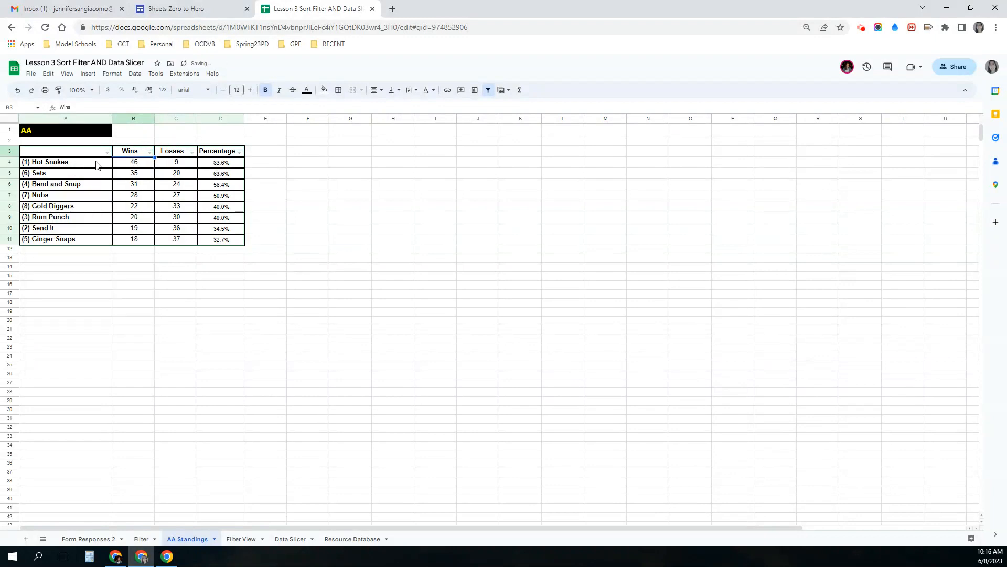
# - Sort the standings table by the team column from A to Z
pyautogui.click(107, 151)
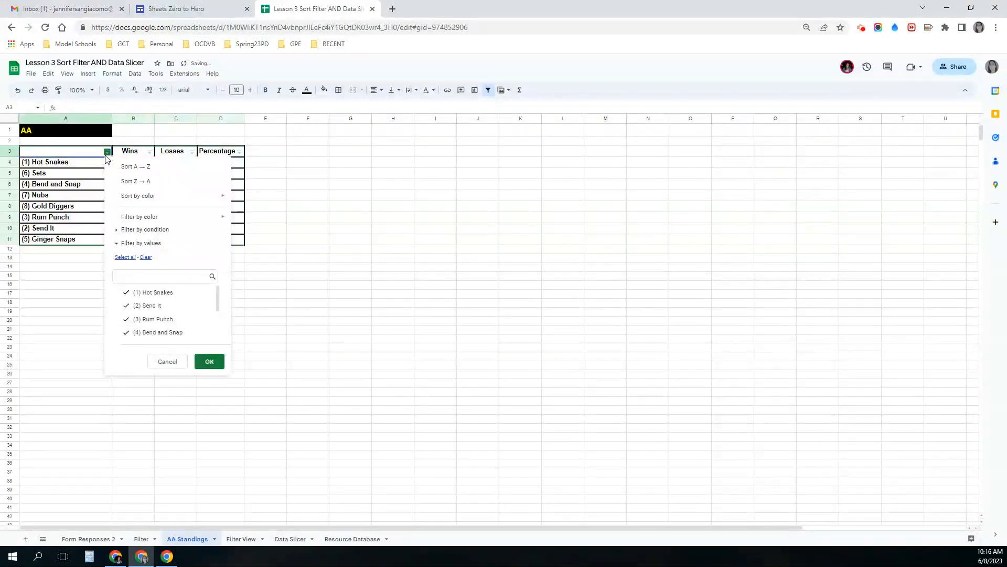
pyautogui.click(133, 168)
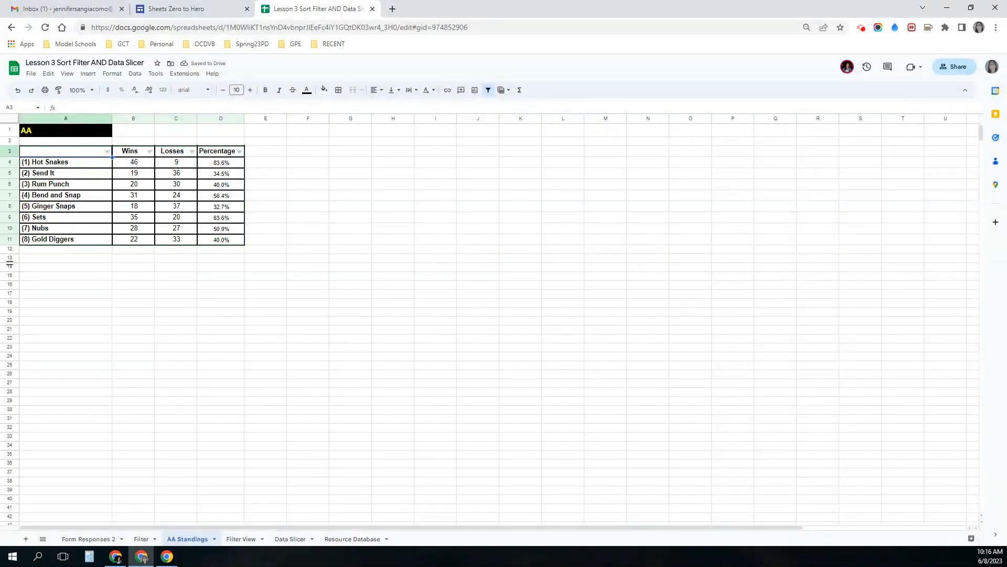
# - Sort the standings by Percentage from Z to A, and remove the filter from the table
pyautogui.click(240, 152)
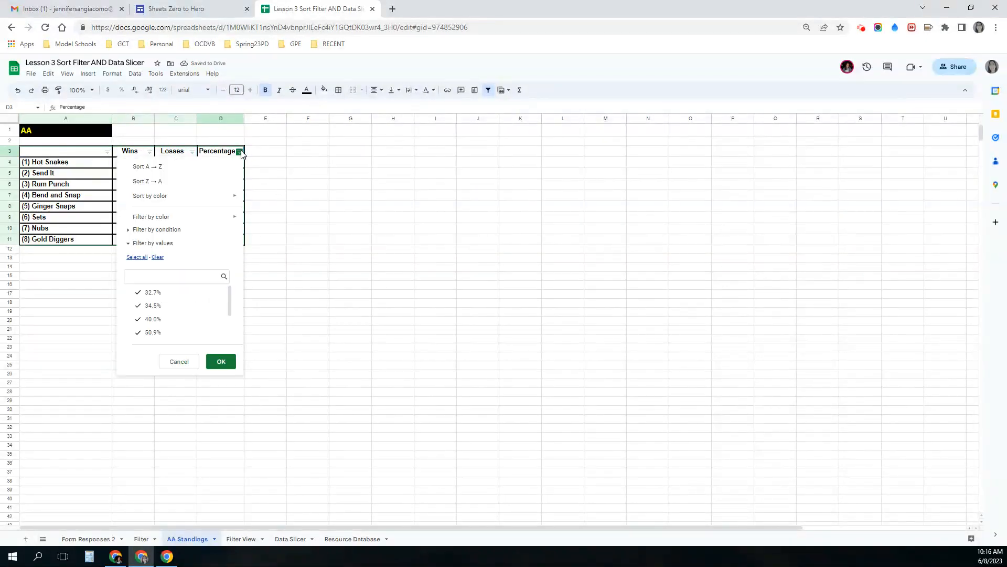
pyautogui.click(191, 182)
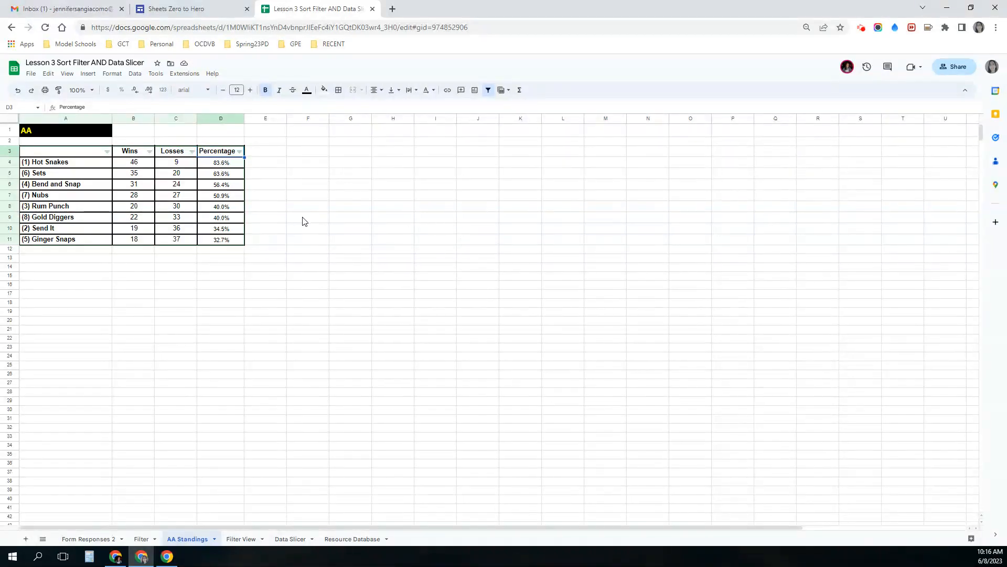
pyautogui.click(486, 95)
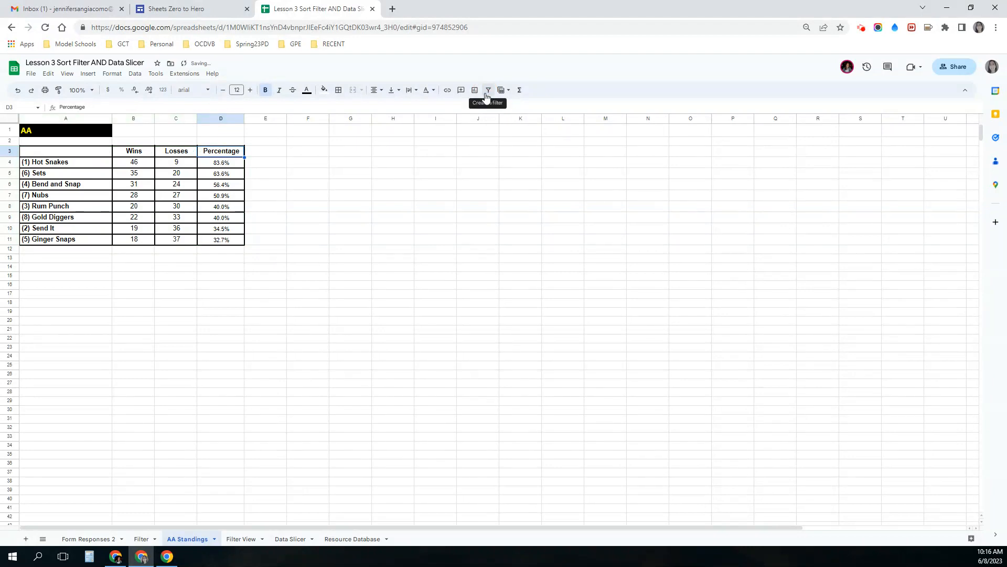
# - On the Filter View sheet, create a new filter view covering columns A through E
pyautogui.click(240, 539)
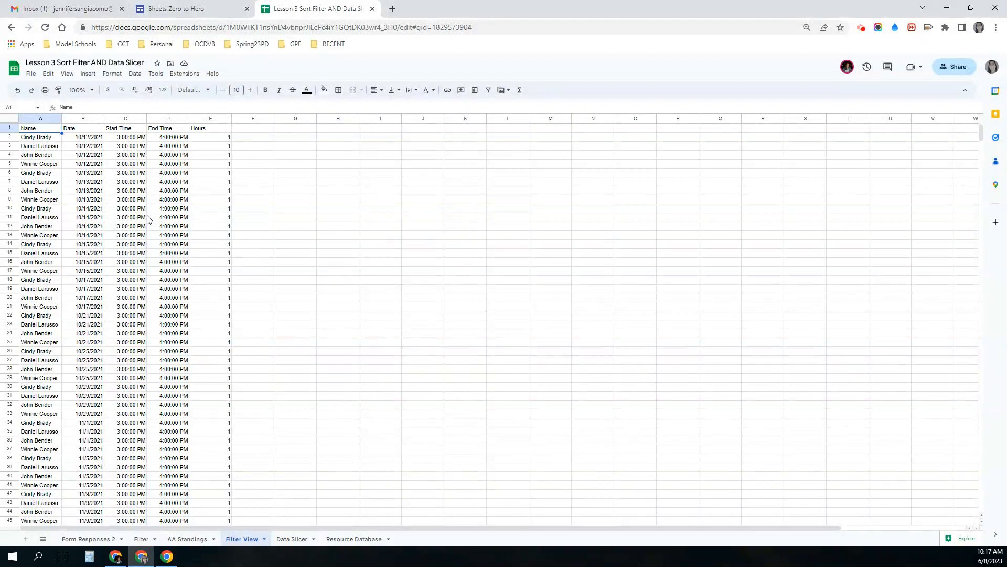
pyautogui.moveTo(30, 121); pyautogui.dragTo(207, 117)
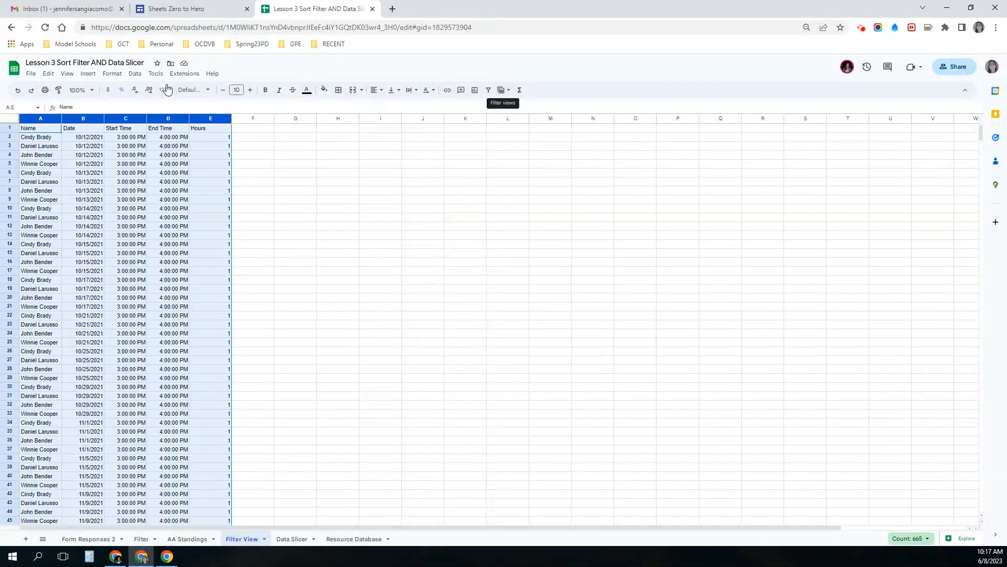
pyautogui.click(136, 75)
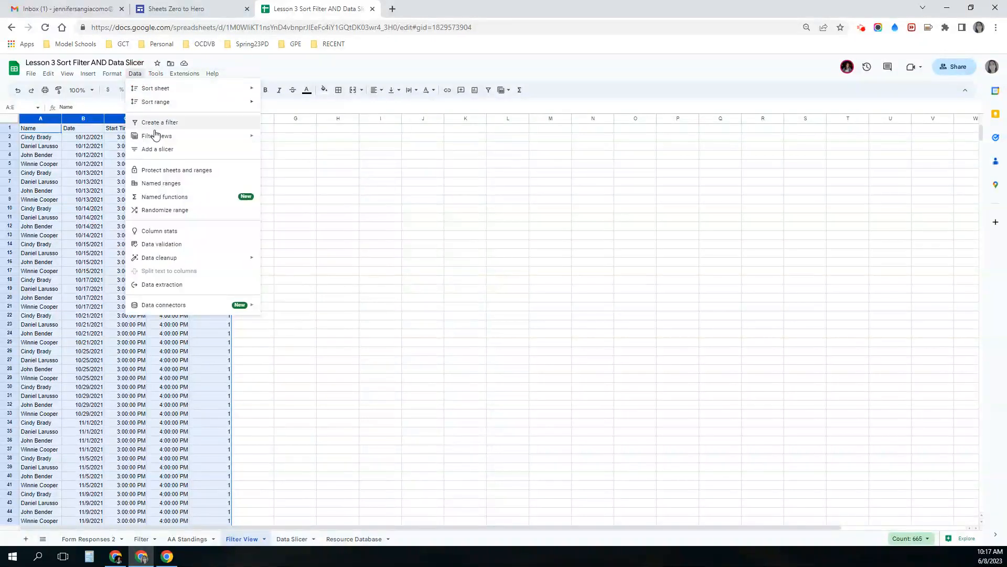
pyautogui.moveTo(156, 138)
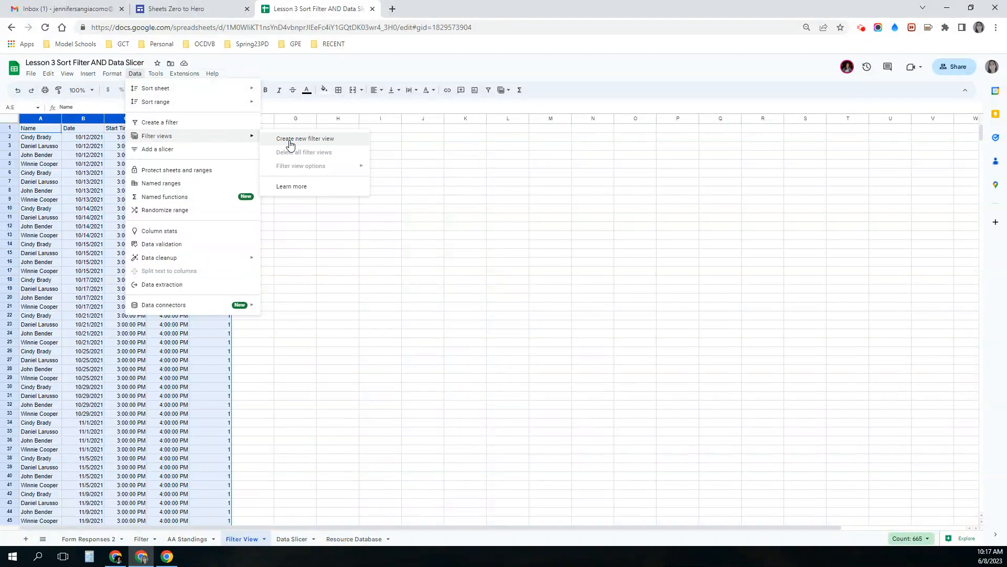
pyautogui.click(504, 91)
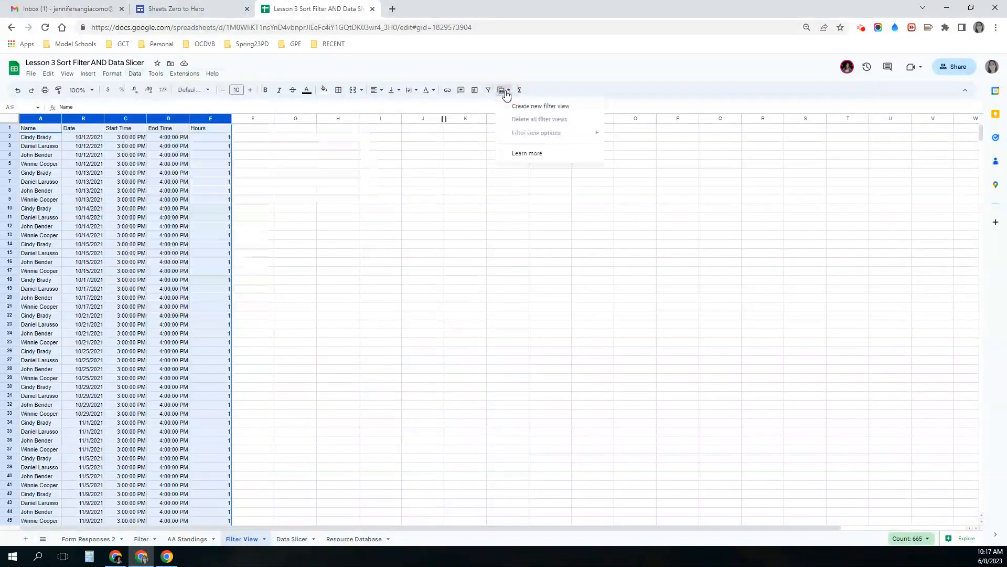
pyautogui.click(506, 105)
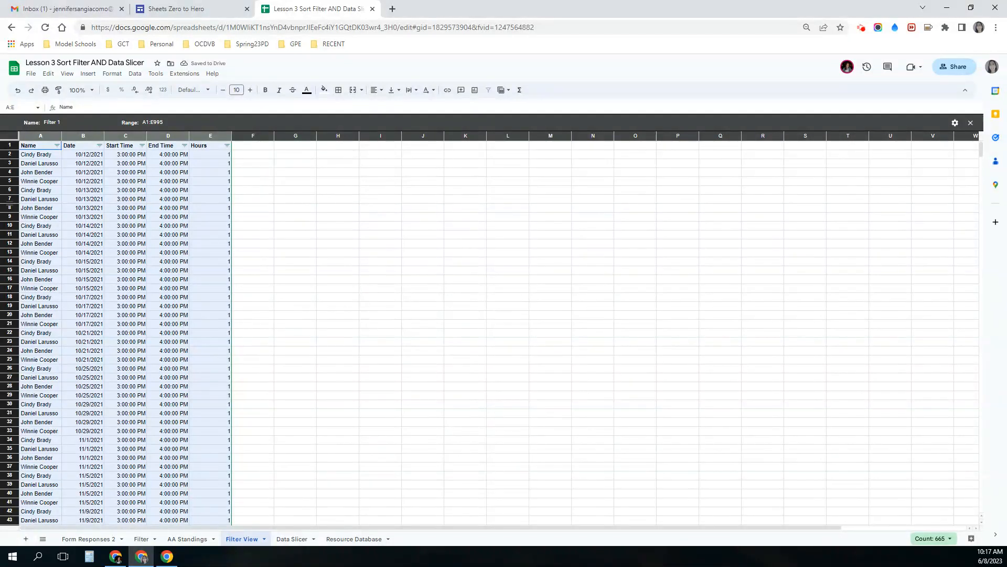
# - Filter the Name column to only the second listed person, excluding blanks and all other names
pyautogui.click(57, 146)
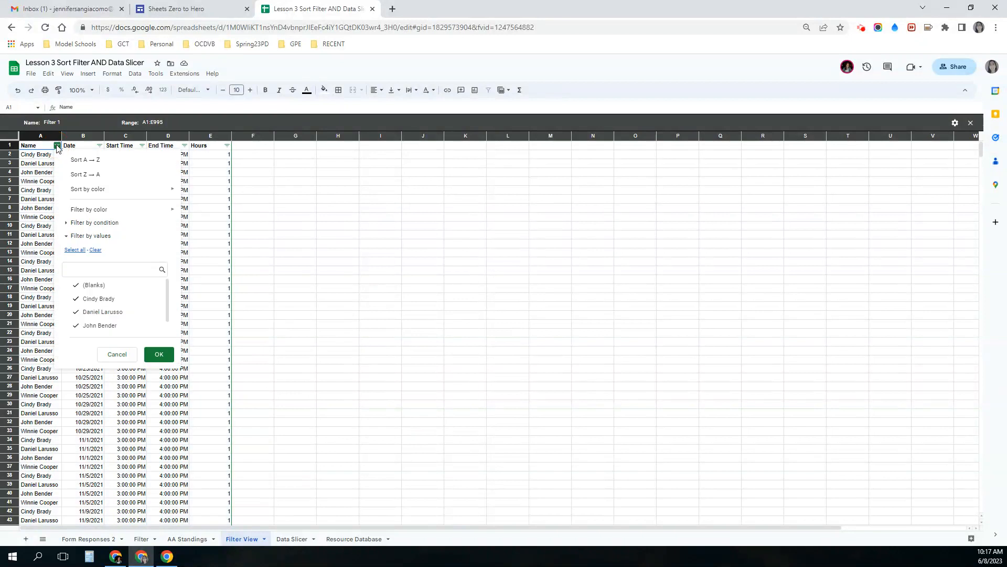
pyautogui.click(101, 297)
pyautogui.click(99, 325)
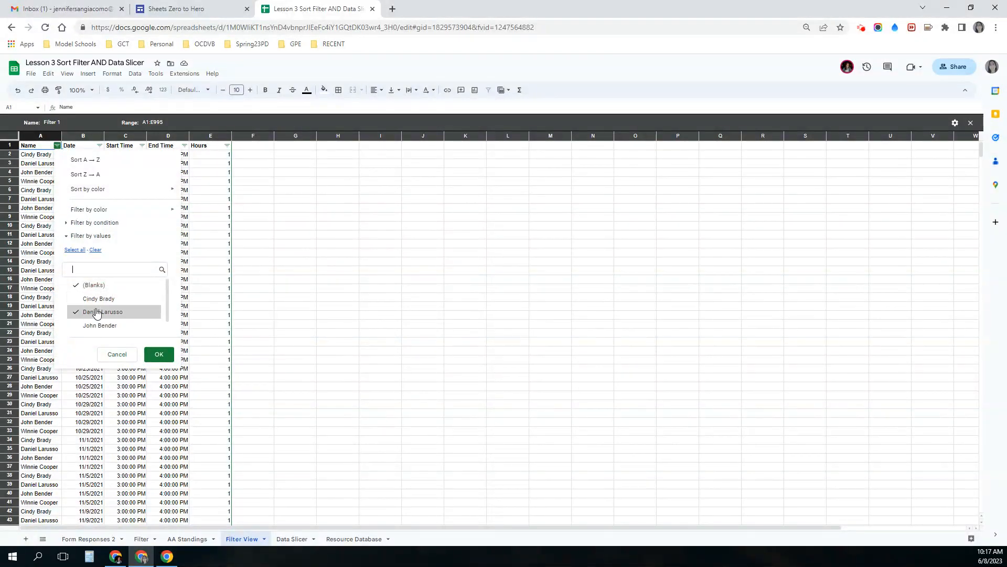
pyautogui.click(94, 285)
pyautogui.scroll(-1, 99, 321)
pyautogui.click(97, 327)
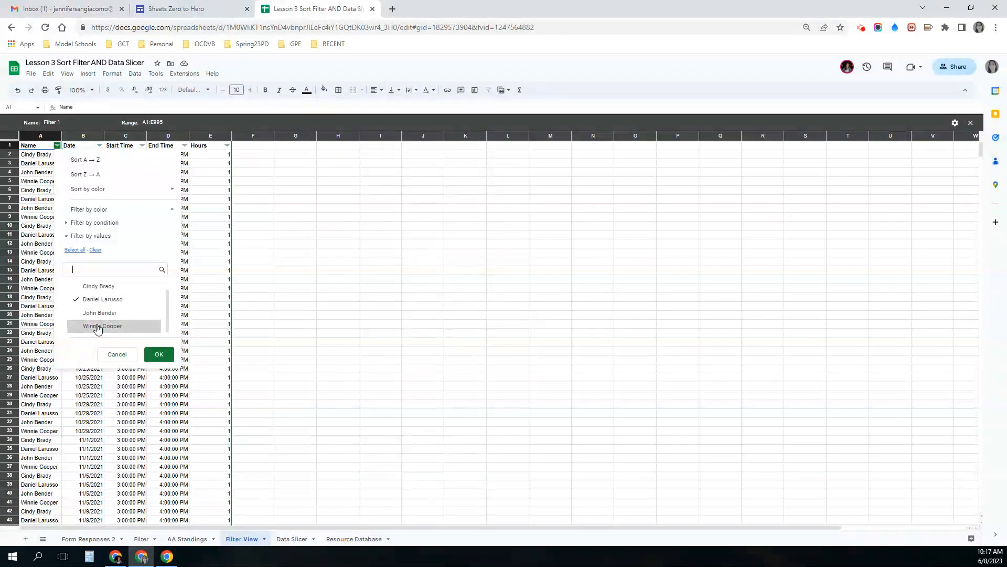
pyautogui.click(158, 355)
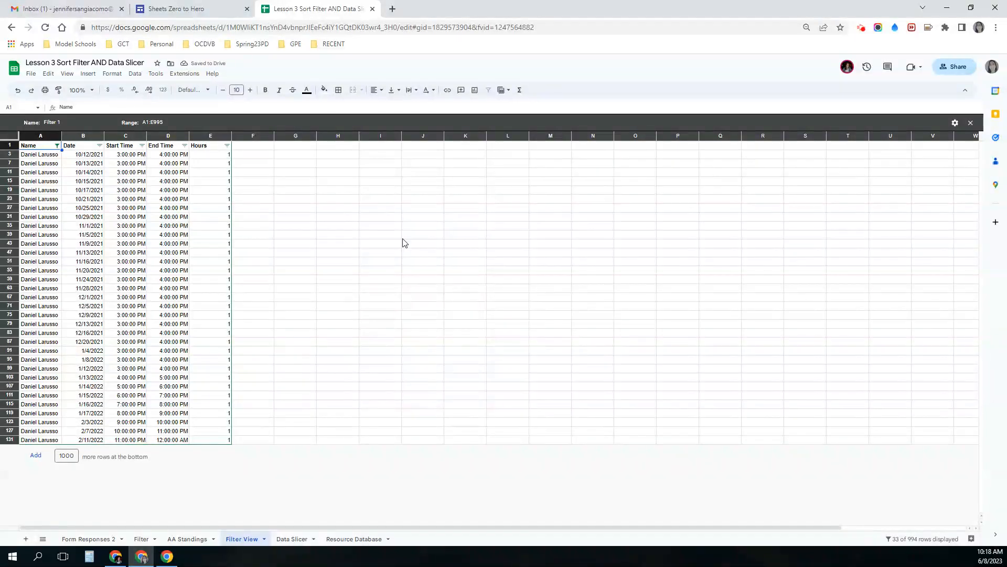
# - Close the filter view and reopen the saved view Filter 1
pyautogui.click(970, 123)
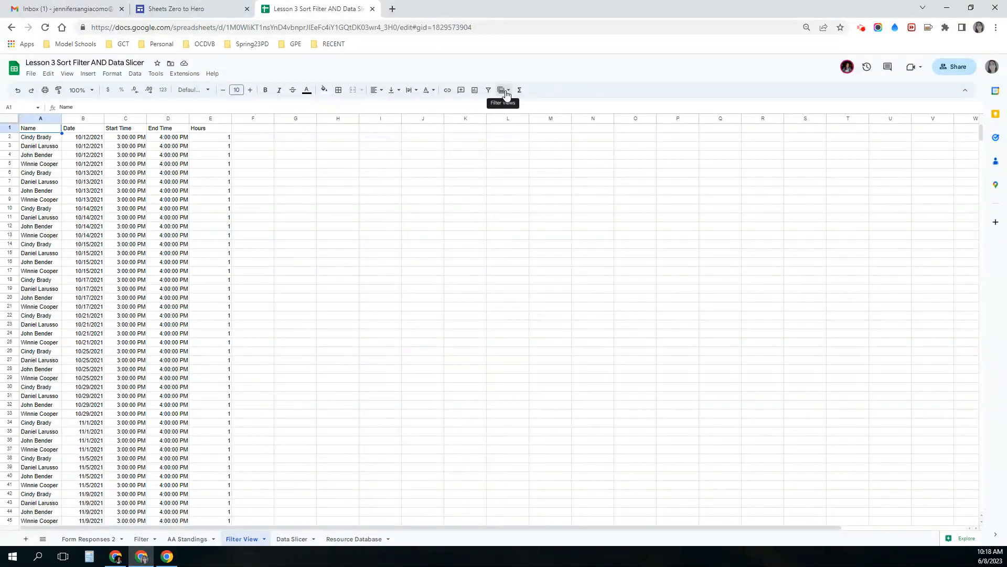
pyautogui.click(506, 93)
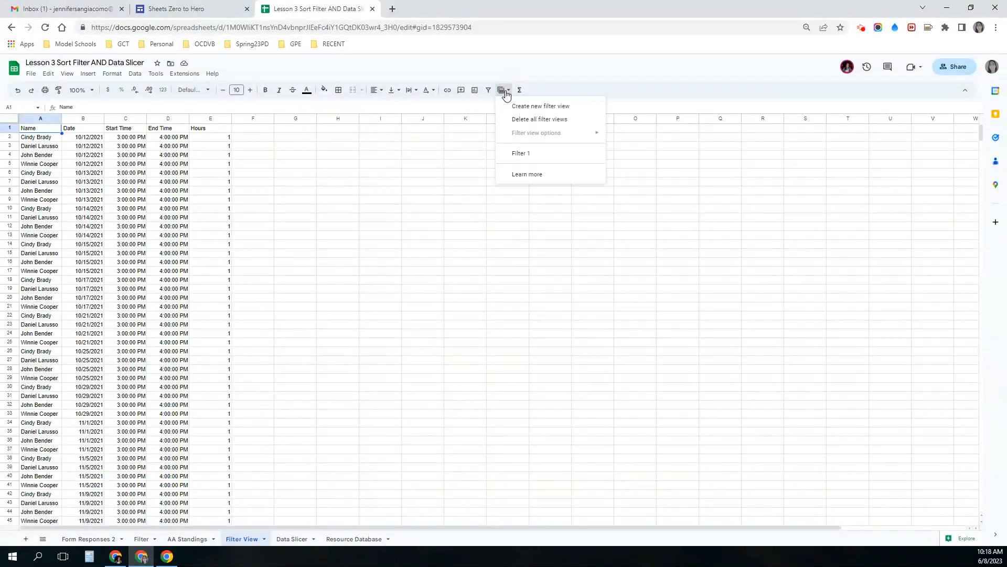
pyautogui.click(529, 153)
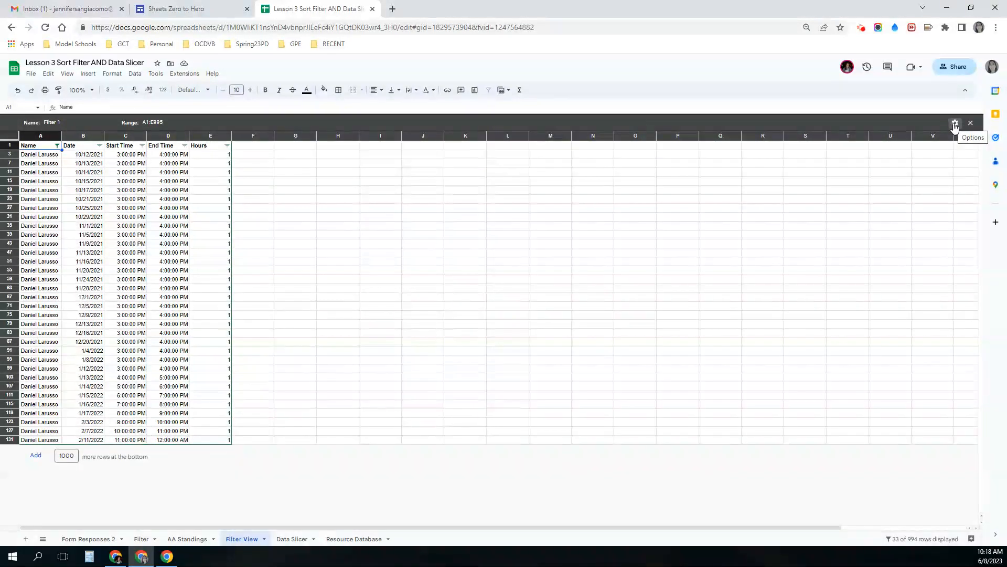
# - Rename the filter view Filter 1 to the filtered person's last name
pyautogui.click(955, 126)
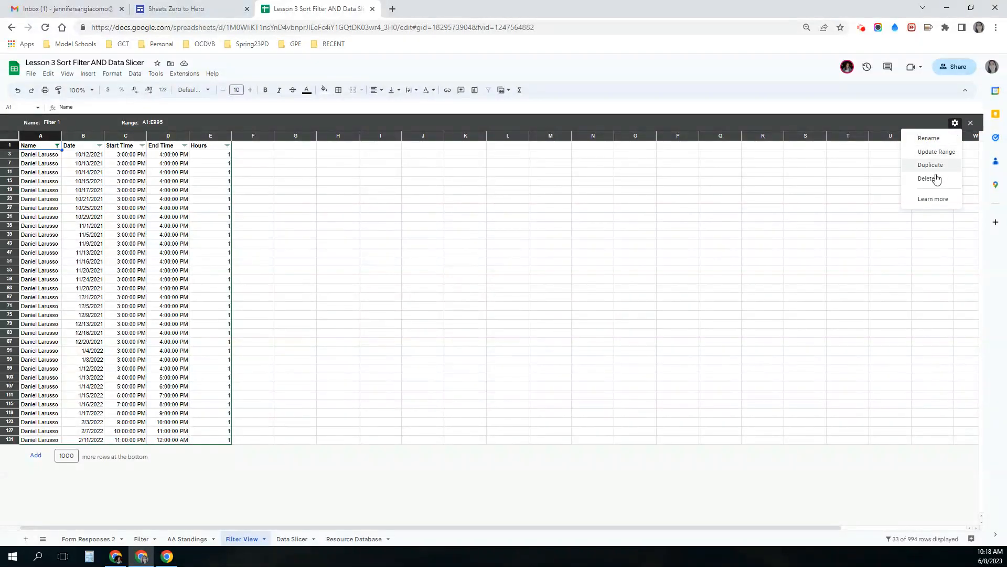
pyautogui.click(56, 123)
pyautogui.doubleClick(56, 123)
pyautogui.tripleClick(56, 123)
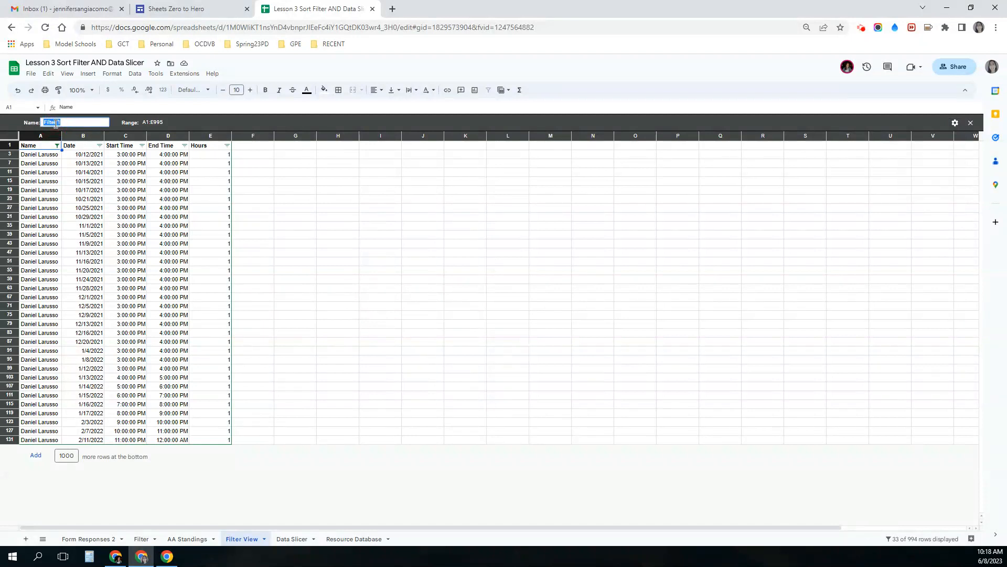
pyautogui.write('Larusso')
pyautogui.click(332, 196)
# - Close the renamed filter view and check the list of saved filter views
pyautogui.click(503, 90)
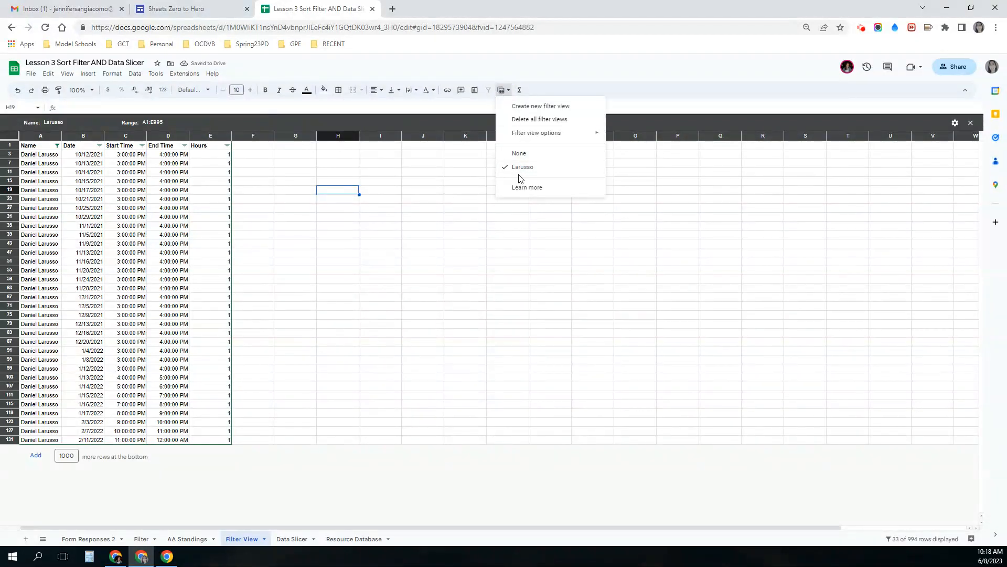
pyautogui.click(970, 123)
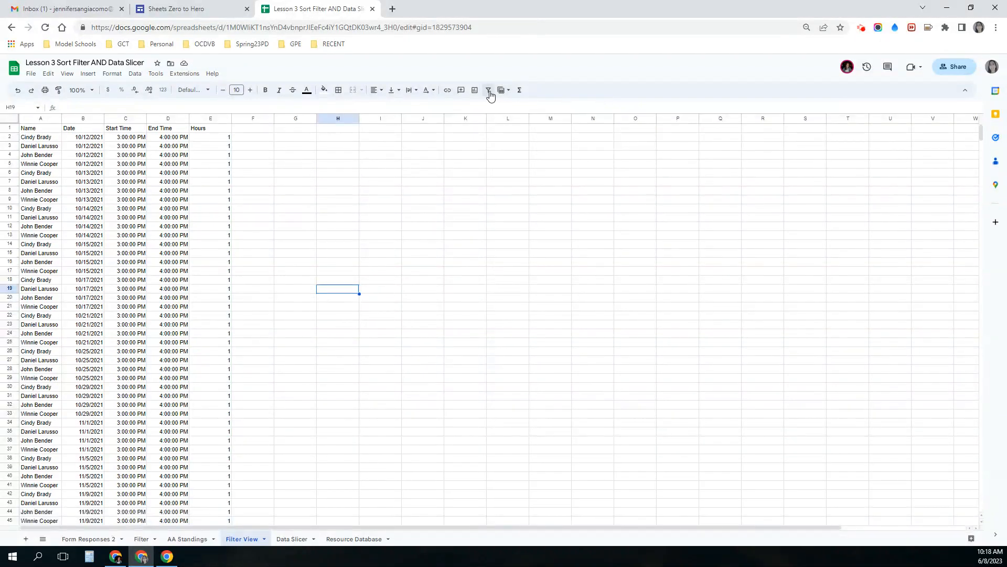
pyautogui.click(489, 93)
pyautogui.click(501, 92)
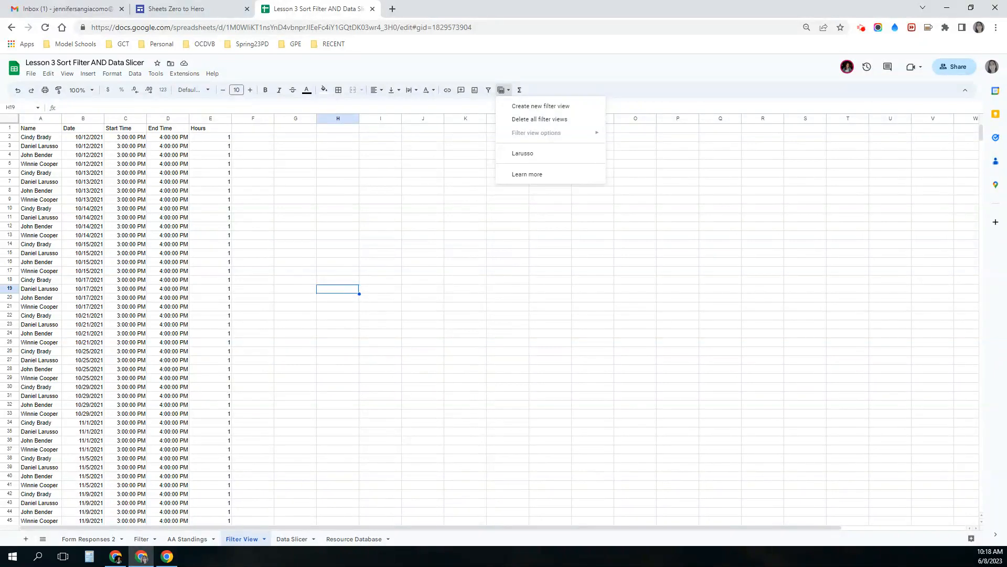
# - Switch to the browser window with the view-only spreadsheet and open the saved filter view there
pyautogui.moveTo(0, 27); pyautogui.dragTo(553, 30)
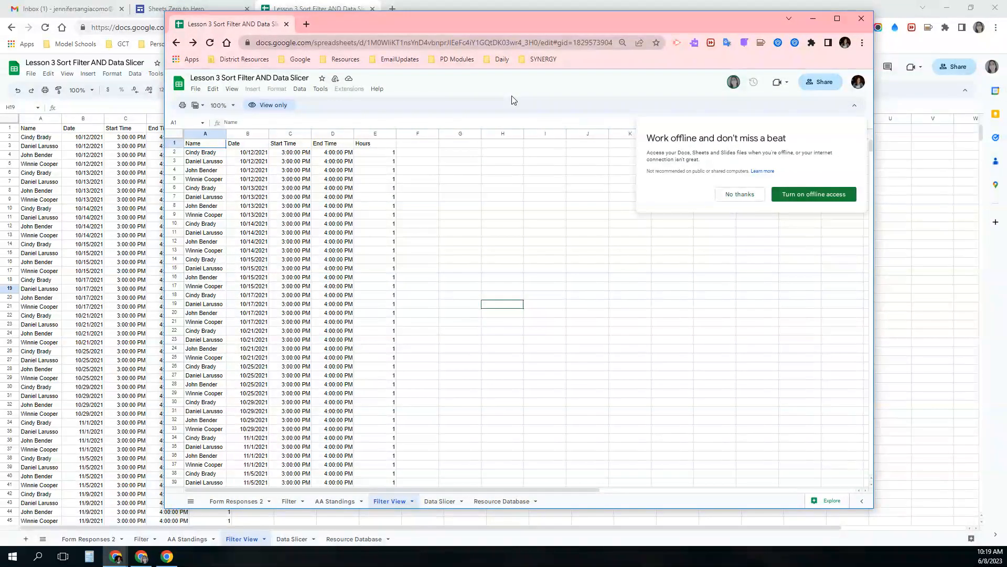
pyautogui.click(300, 90)
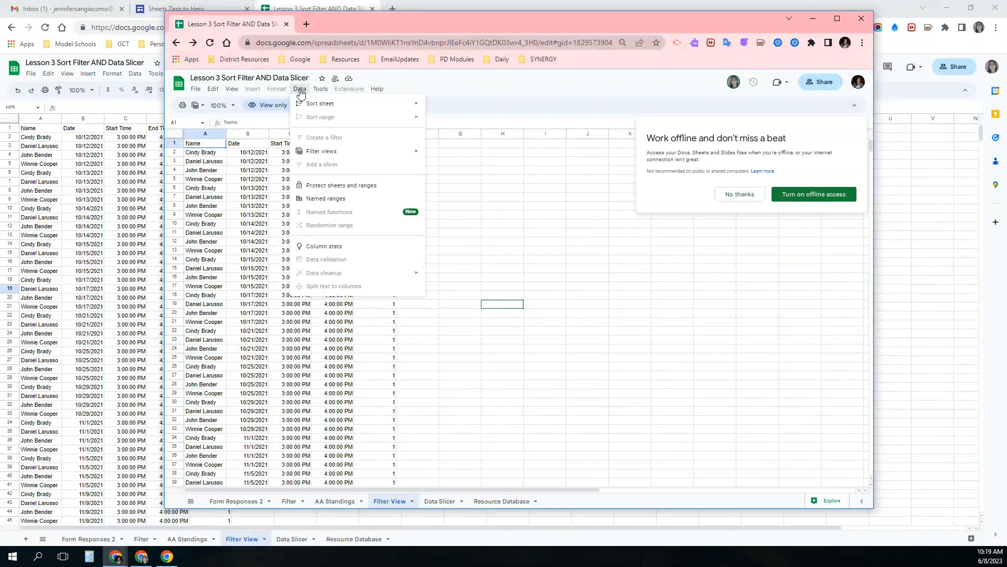
pyautogui.moveTo(326, 152)
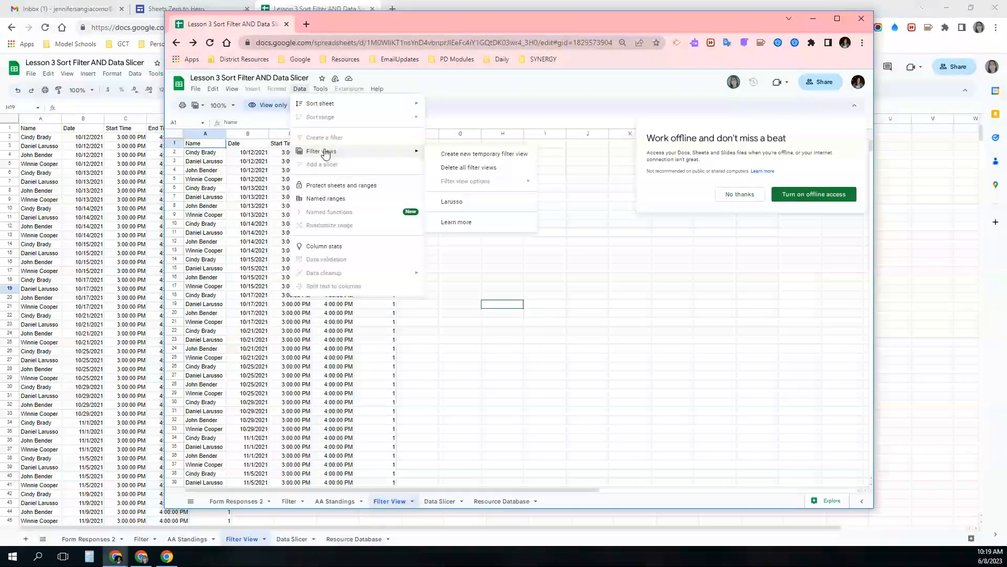
pyautogui.click(466, 203)
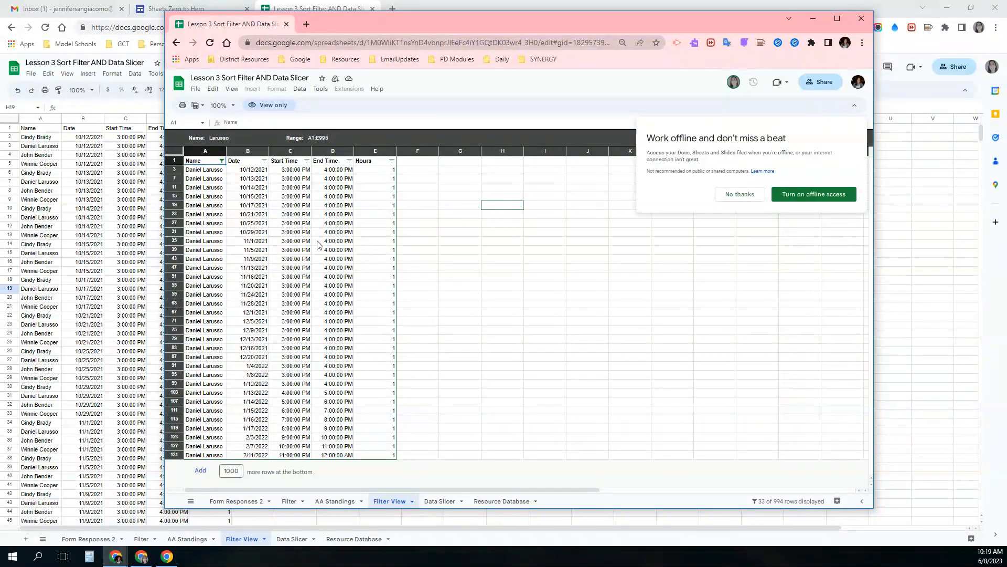
# - Try to delete all filter views from the view-only spreadsheet and check its filter view list
pyautogui.click(300, 89)
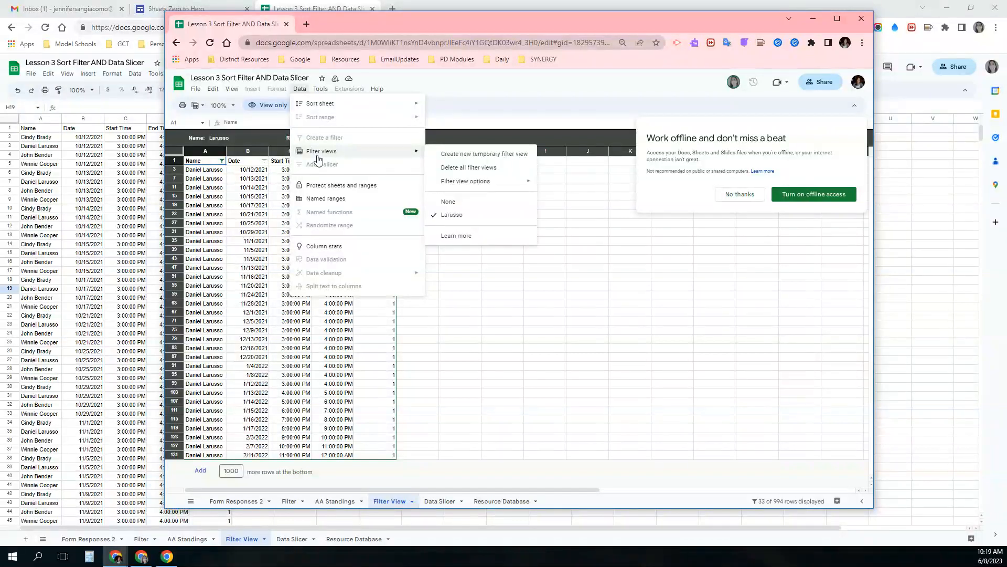
pyautogui.click(458, 168)
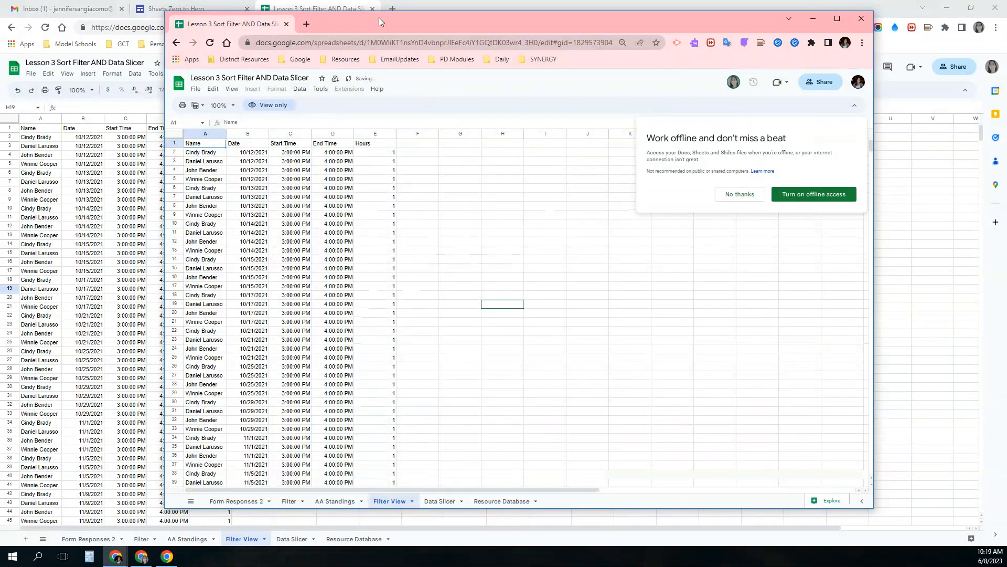
pyautogui.moveTo(378, 17)
pyautogui.mouseDown()
pyautogui.moveTo(479, 57)
pyautogui.moveTo(457, 16)
pyautogui.moveTo(401, 29)
pyautogui.moveTo(398, 21)
pyautogui.mouseUp()
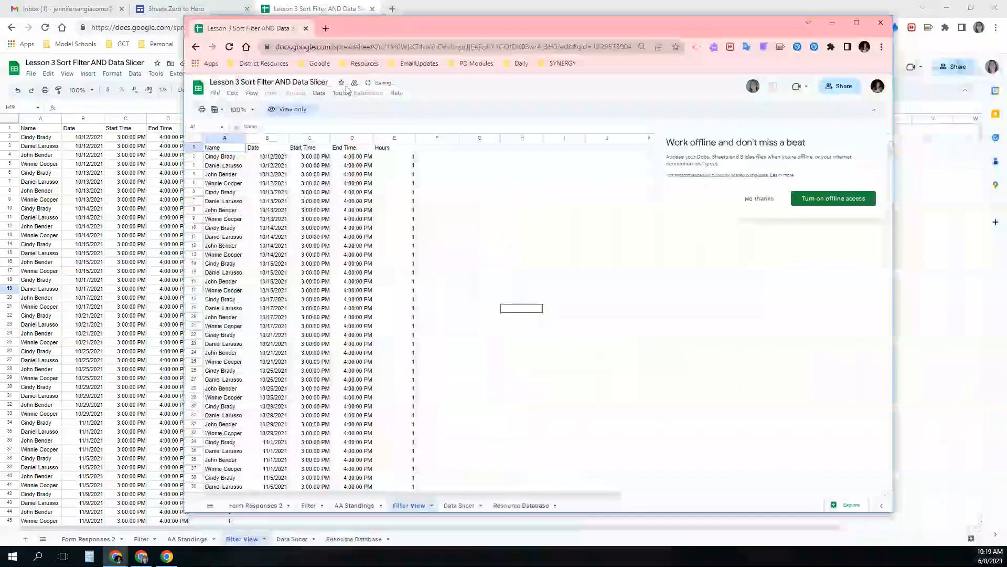
pyautogui.click(320, 94)
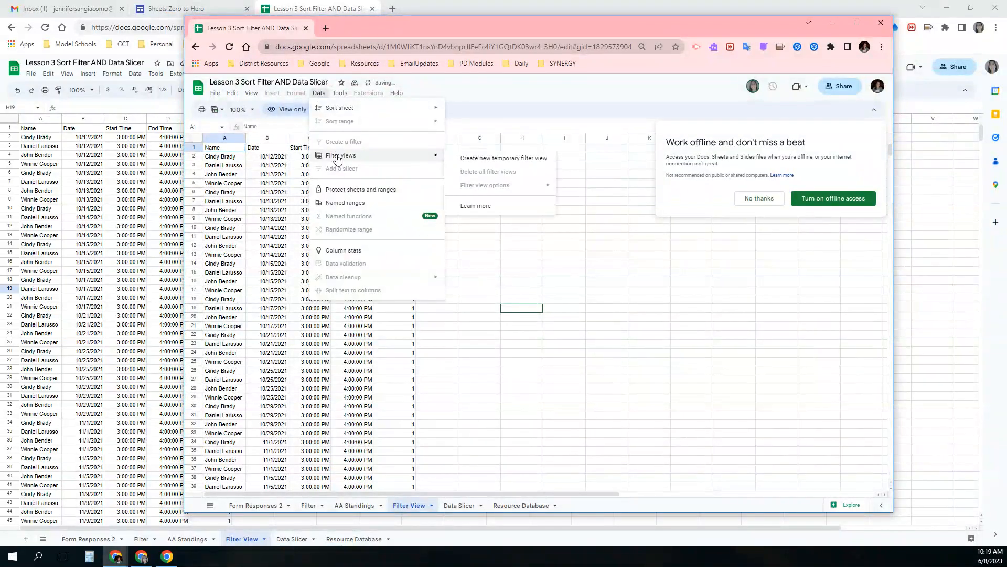
# - Reload the view-only spreadsheet, try to reopen its saved filter view, and move that window away
pyautogui.click(229, 46)
pyautogui.click(587, 105)
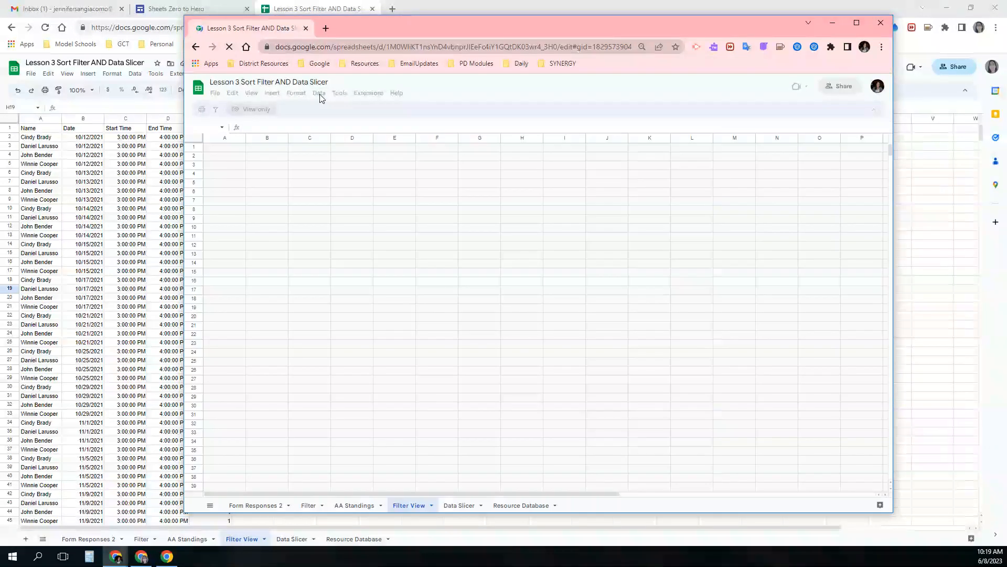
pyautogui.click(319, 94)
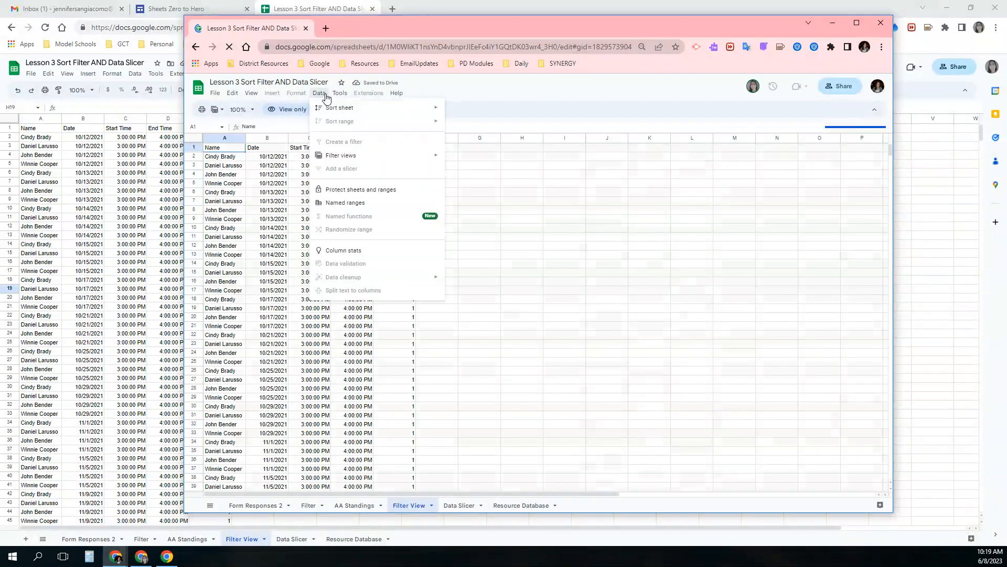
pyautogui.moveTo(342, 161)
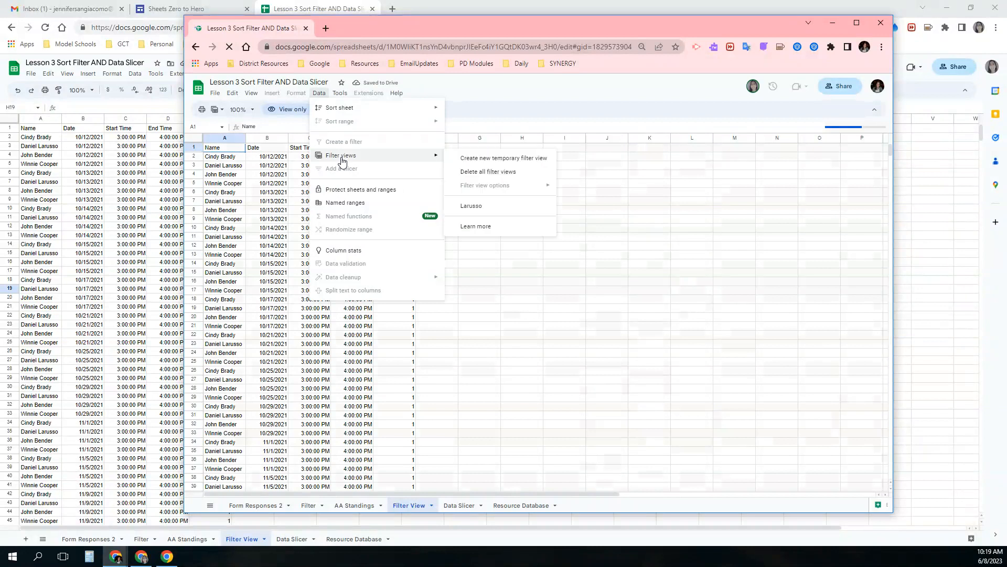
pyautogui.click(475, 205)
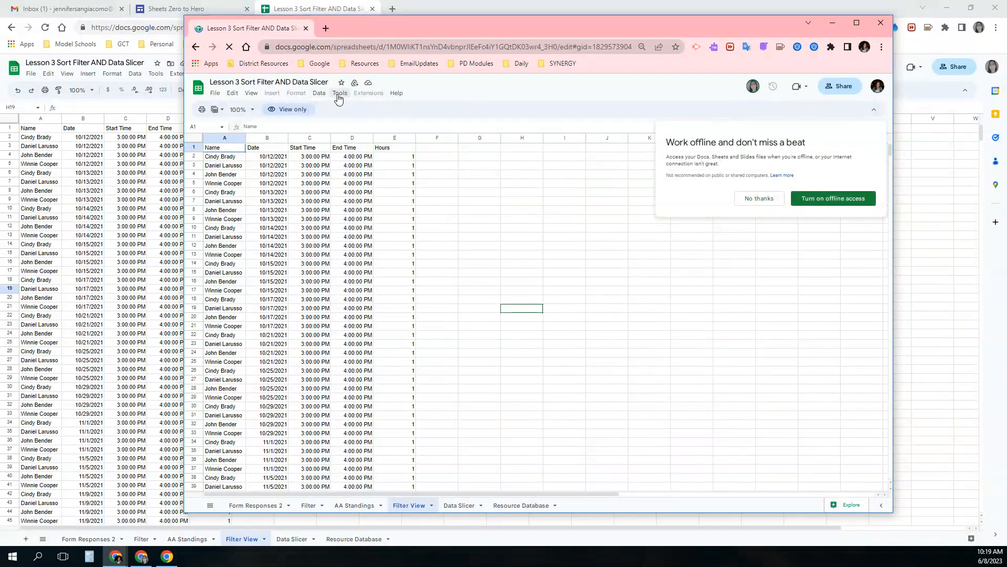
pyautogui.click(320, 94)
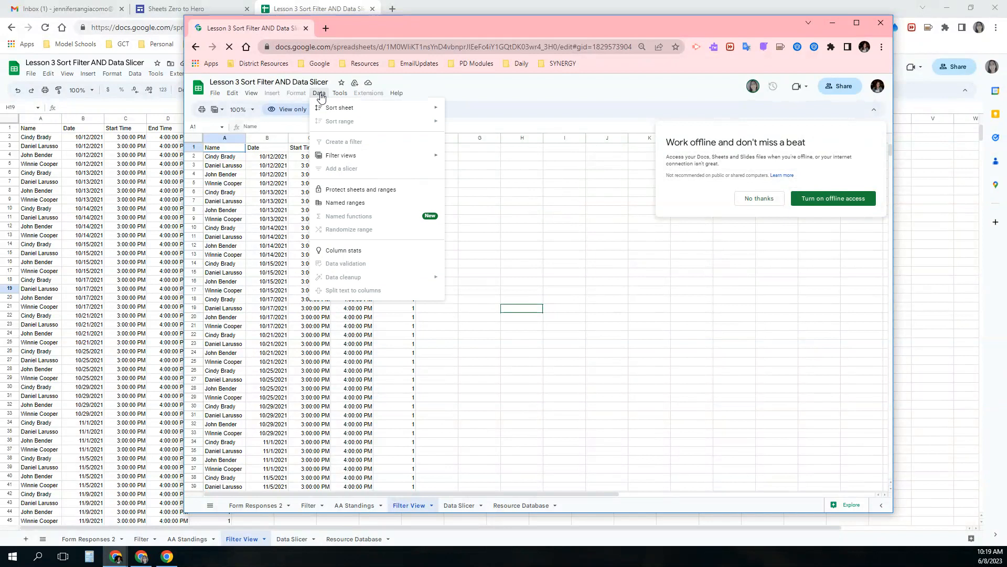
pyautogui.moveTo(344, 157)
pyautogui.moveTo(253, 28); pyautogui.dragTo(0, 0)
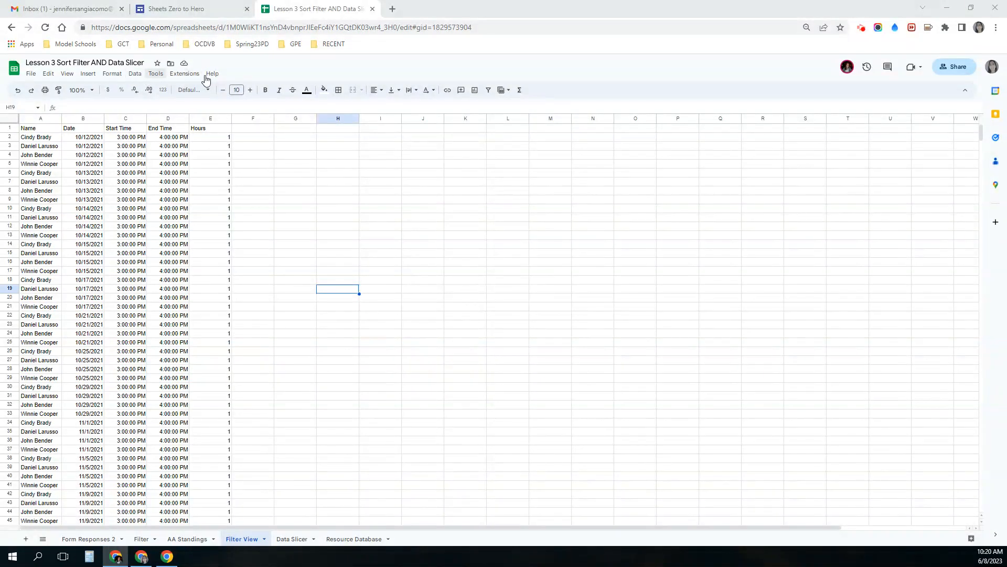
# - In the editable spreadsheet, open the saved filter view and copy its web address
pyautogui.click(502, 91)
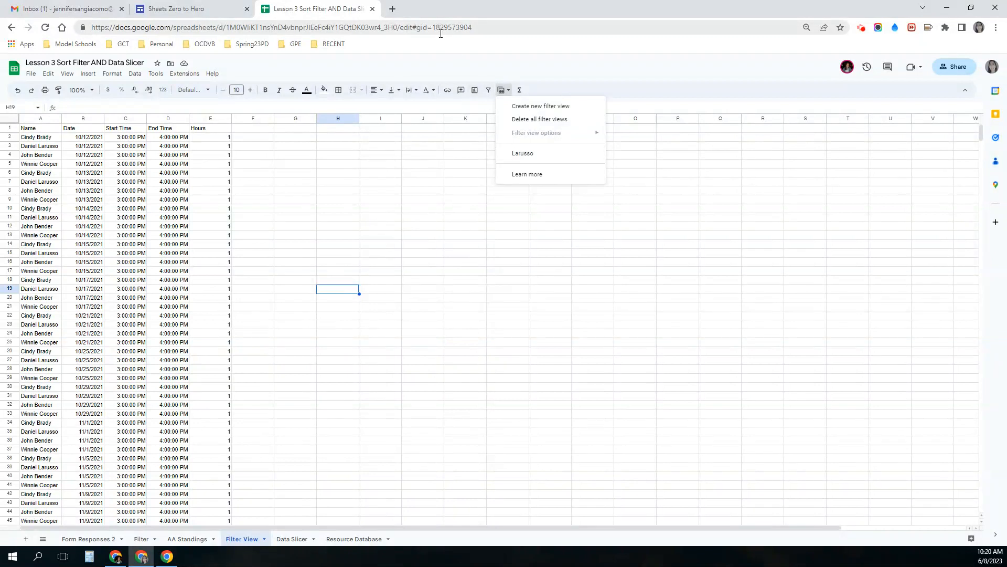
pyautogui.click(522, 153)
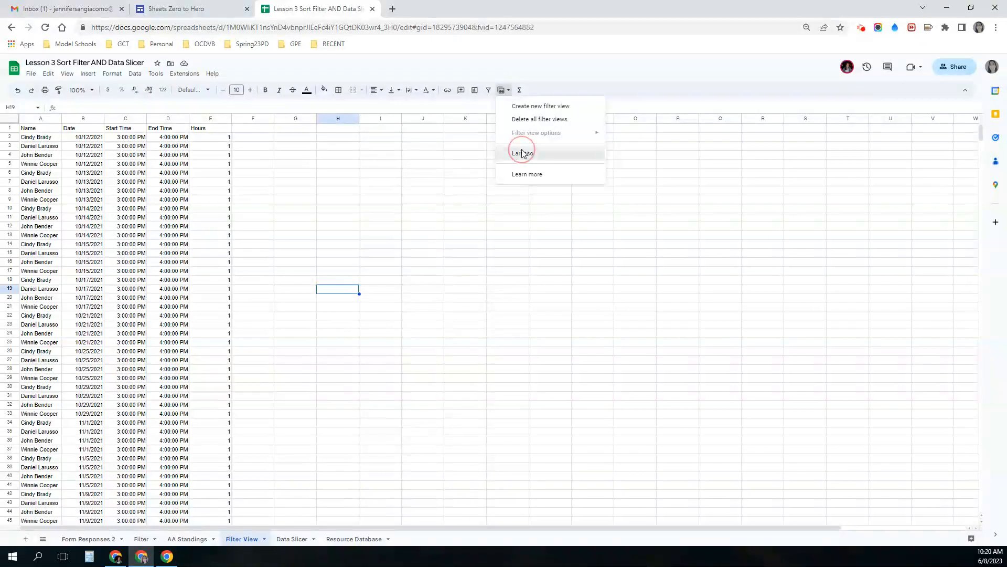
pyautogui.click(475, 28)
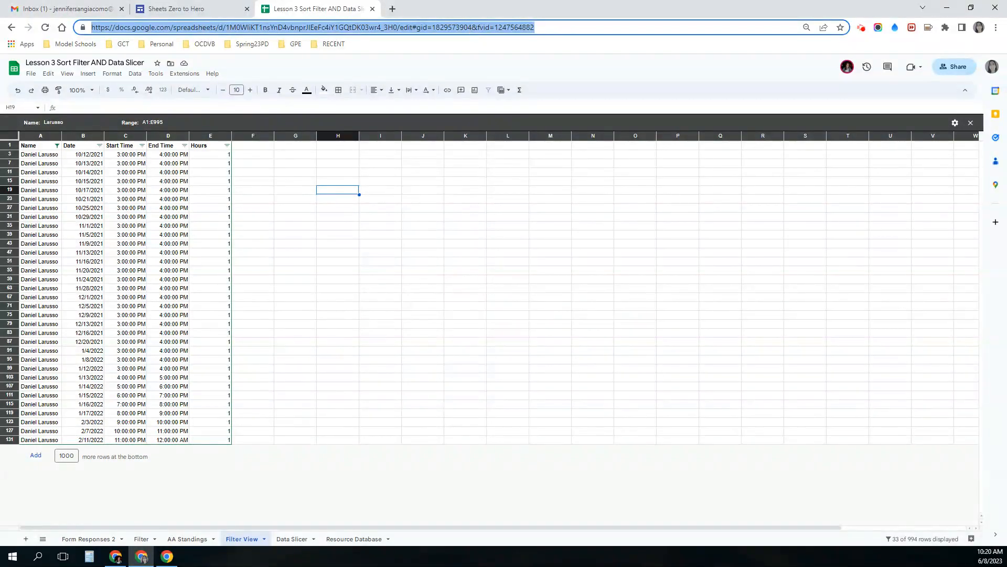
# - Switch to the view-only browser window and load the copied filter view link
pyautogui.moveTo(0, 23); pyautogui.dragTo(499, 24)
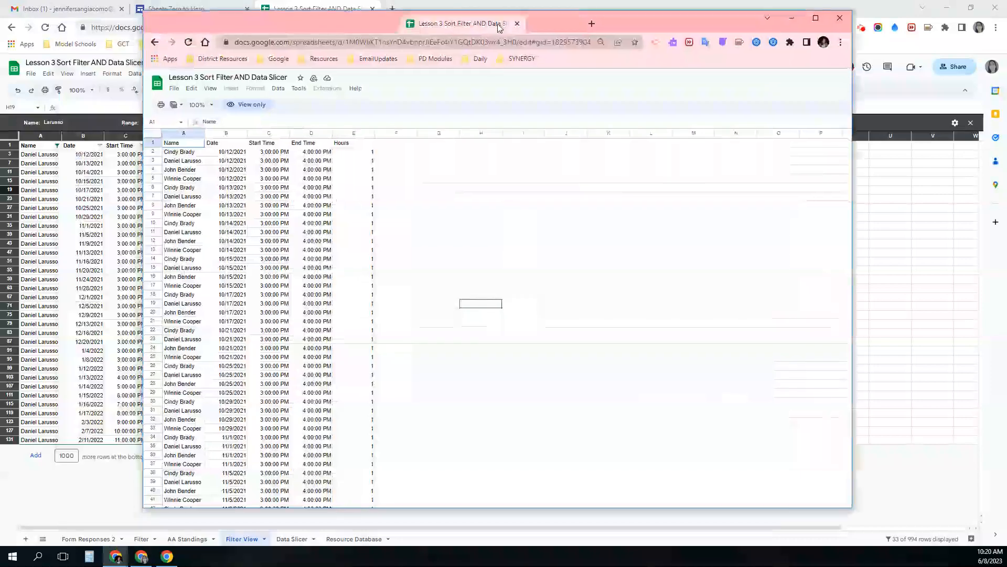
pyautogui.click(339, 47)
pyautogui.hotkey('ctrl', 'v')
pyautogui.press('Return')
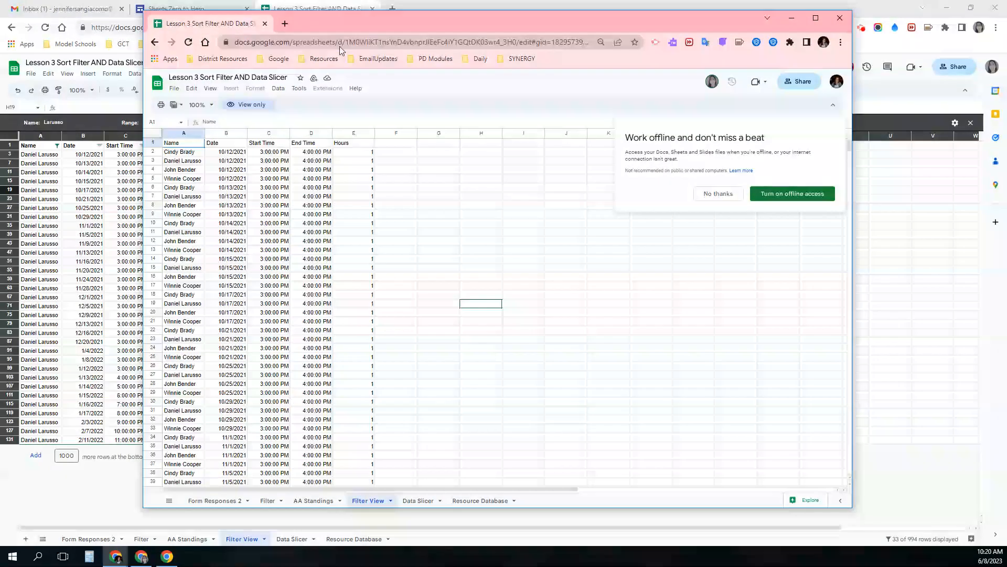